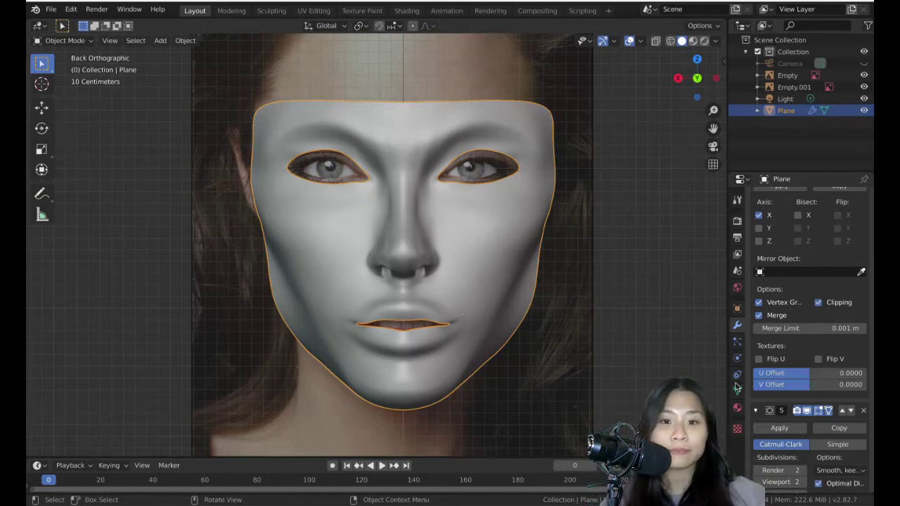
Extrude the face mesh's rear cheek edge backward along Y in the side view and flatten the new edge along Y
{"action": "key", "text": "Tab"}
{"action": "key", "text": "KP_3"}
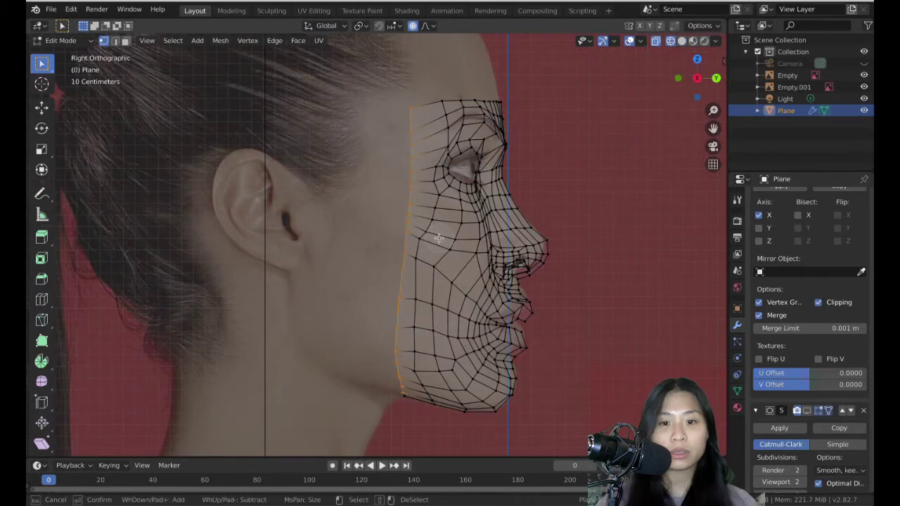
{"action": "middle_click_drag", "start_coordinate": [439, 238], "coordinate": [376, 392]}
{"action": "key", "text": "ctrl+KP_3"}
{"action": "key", "text": "KP_3"}
{"action": "key", "text": "e"}
{"action": "key", "text": "y"}
{"action": "left_click", "coordinate": [369, 195]}
{"action": "key", "text": "s"}
{"action": "key", "text": "y"}
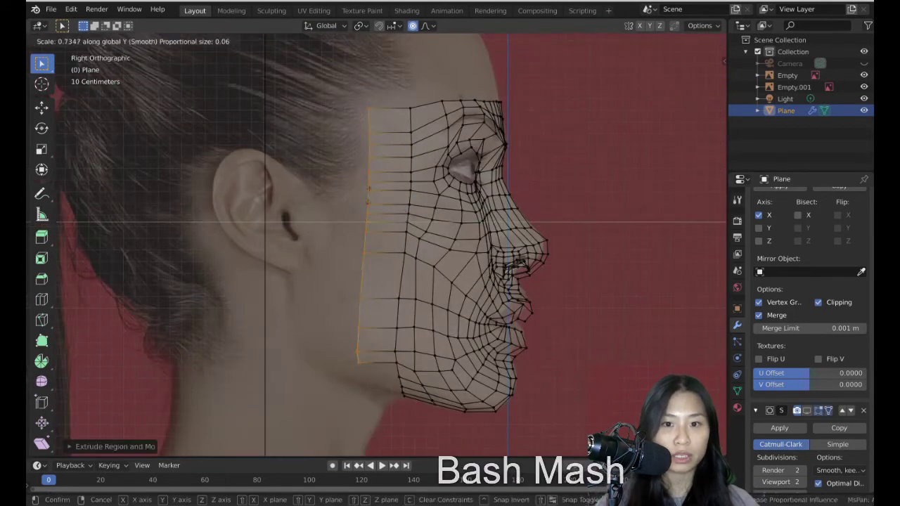
{"action": "left_click", "coordinate": [368, 196]}
Reposition and scale the extruded cheek edge, adjusting its height along Z to follow the side of the face
{"action": "key", "text": "g"}
{"action": "left_click", "coordinate": [374, 197]}
{"action": "key", "text": "s"}
{"action": "left_click", "coordinate": [374, 200]}
{"action": "key", "text": "g"}
{"action": "key", "text": "z"}
{"action": "left_click", "coordinate": [374, 204]}
Extrude the rear cheek edge once more toward the ear, then scale and position it to fit the reference
{"action": "left_click", "coordinate": [365, 353]}
{"action": "left_click", "coordinate": [371, 197], "text": "alt"}
{"action": "key", "text": "e"}
{"action": "left_click", "coordinate": [402, 207]}
{"action": "key", "text": "s"}
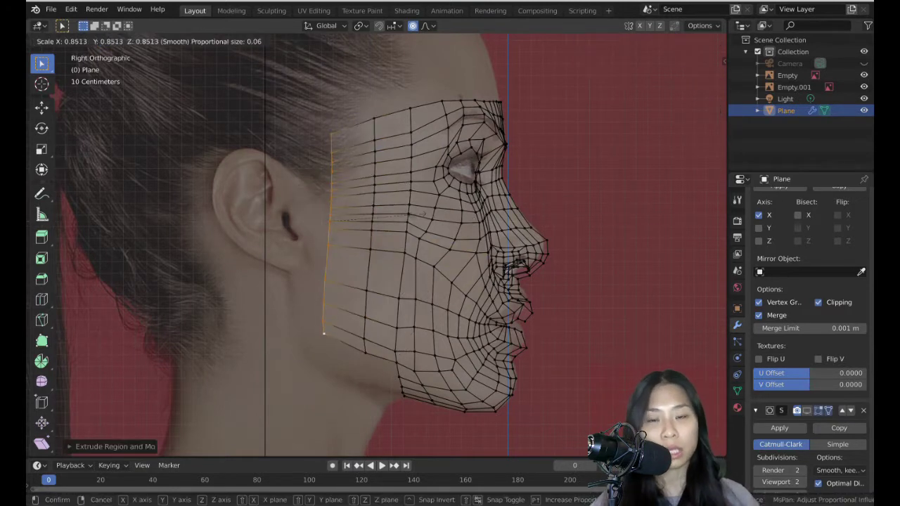
{"action": "left_click", "coordinate": [427, 214]}
{"action": "key", "text": "g"}
{"action": "left_click", "coordinate": [430, 215]}
{"action": "key", "text": "r"}
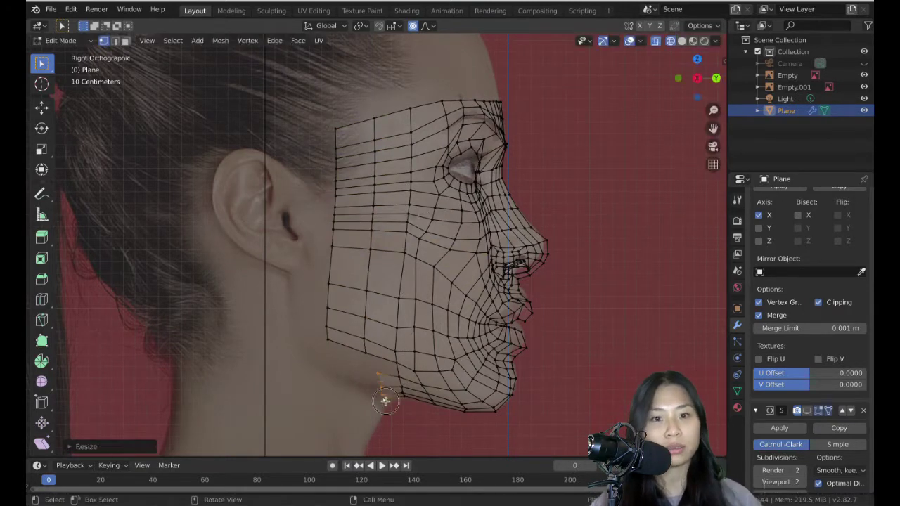
Extend the mesh under the rear of the jaw down along the neck and position the new rows in the side view
{"action": "left_click", "coordinate": [457, 356]}
{"action": "middle_click_drag", "start_coordinate": [605, 309], "coordinate": [508, 286]}
{"action": "key", "text": "KP_3"}
{"action": "middle_click_drag", "start_coordinate": [450, 394], "coordinate": [450, 321], "text": "shift"}
{"action": "left_click", "coordinate": [387, 333]}
{"action": "key", "text": "g"}
{"action": "left_click", "coordinate": [394, 342]}
{"action": "left_click", "coordinate": [369, 308]}
{"action": "key", "text": "c"}
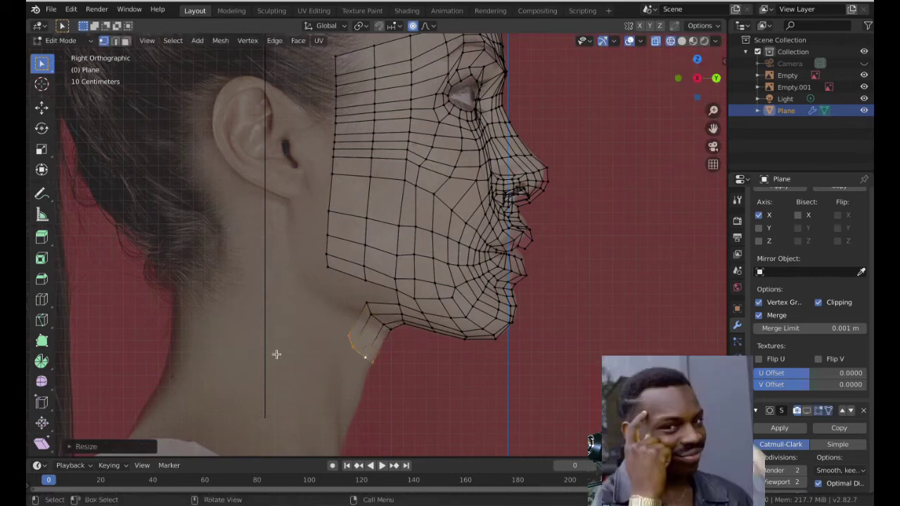
Move the upper corner vertex of the neck extrusion to align it with the jawline
{"action": "left_click", "coordinate": [367, 304]}
{"action": "key", "text": "g"}
{"action": "left_click", "coordinate": [365, 309]}
{"action": "left_click", "coordinate": [373, 316]}
{"action": "left_click", "coordinate": [440, 342]}
Select the upper vertices of the cheek's rear edge, move them along Y and adjust the edge from the top view
{"action": "left_click", "coordinate": [461, 151]}
{"action": "middle_click_drag", "start_coordinate": [425, 212], "coordinate": [430, 297], "text": "shift"}
{"action": "left_click", "coordinate": [381, 132]}
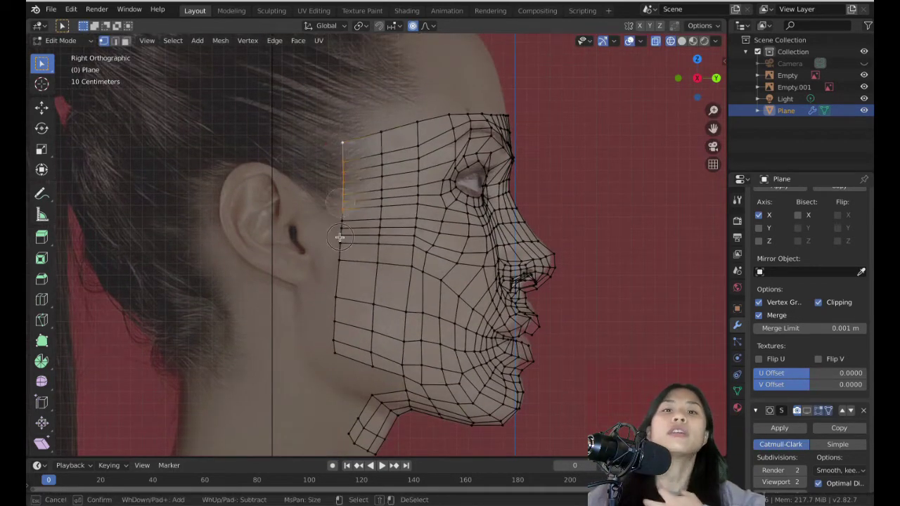
{"action": "key", "text": "g"}
{"action": "key", "text": "y"}
{"action": "key", "text": "KP_7"}
{"action": "left_click", "coordinate": [508, 248]}
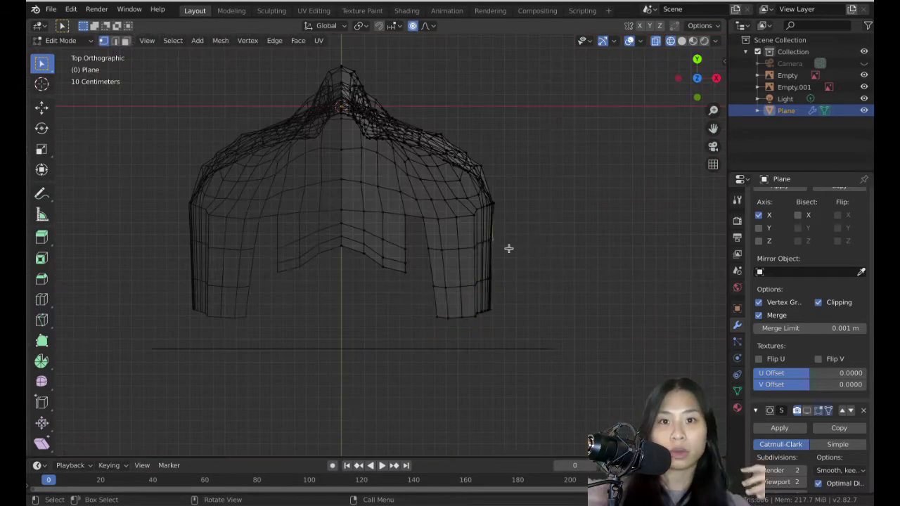
{"action": "left_click", "coordinate": [490, 278]}
{"action": "key", "text": "KP_3"}
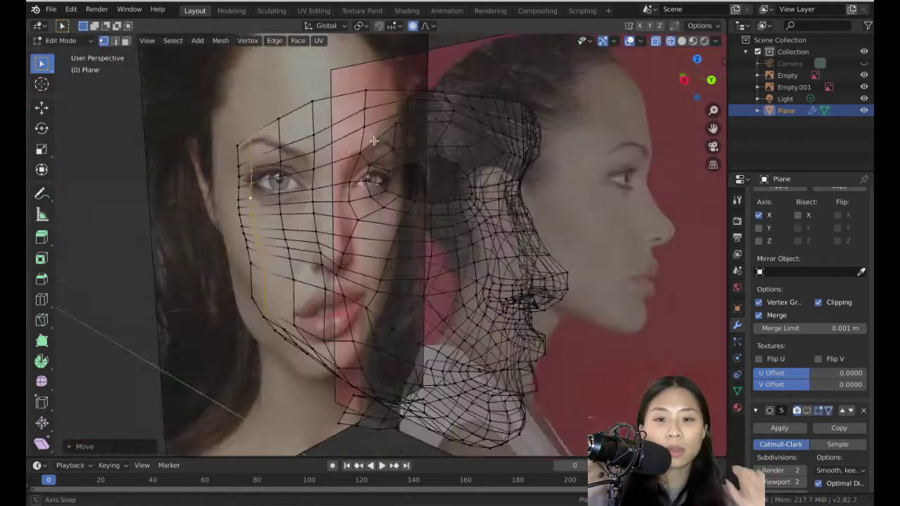
Select the edge above the brow and extrude it upward by about 0.23 m along the forehead in the side view
{"action": "scroll", "coordinate": [458, 119], "scroll_direction": "down", "scroll_amount": 2}
{"action": "left_click", "coordinate": [466, 154]}
{"action": "left_click", "coordinate": [426, 150], "text": "ctrl"}
{"action": "key", "text": "ctrl+KP_1"}
{"action": "key", "text": "KP_3"}
{"action": "key", "text": "e"}
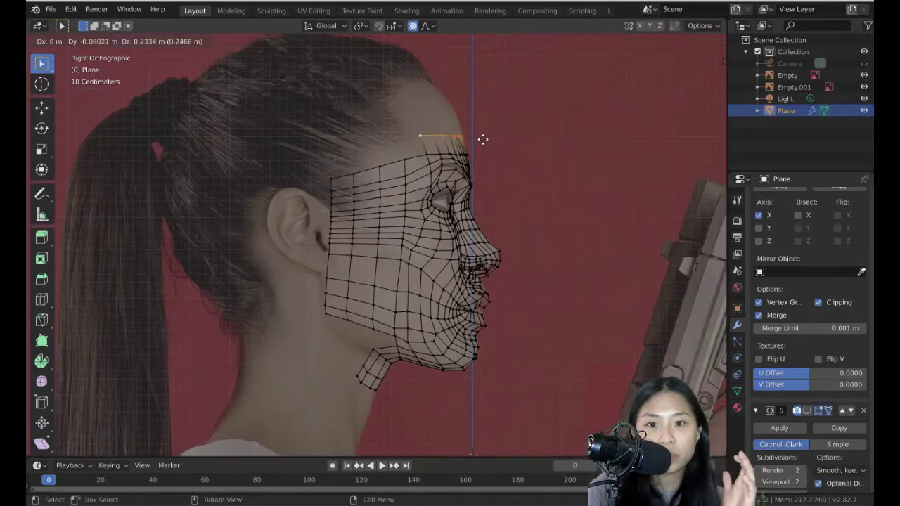
Position the next forehead row and narrow it along X to match the width of the front reference
{"action": "left_click", "coordinate": [716, 79]}
{"action": "key", "text": "g"}
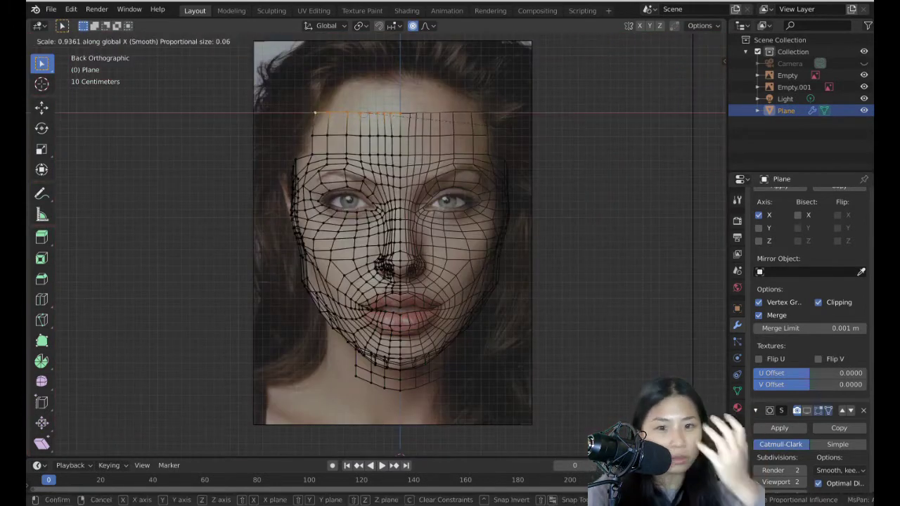
{"action": "left_click_drag", "start_coordinate": [367, 112], "coordinate": [399, 114]}
{"action": "key", "text": "Escape"}
{"action": "key", "text": "s"}
{"action": "key", "text": "x"}
{"action": "right_click", "coordinate": [459, 125]}
{"action": "left_click", "coordinate": [343, 27]}
{"action": "key", "text": "s"}
{"action": "key", "text": "x"}
{"action": "left_click", "coordinate": [457, 127]}
Set the pivot point to 3D Cursor, continue the forehead upward to the hairline and narrow the new row along X
{"action": "left_click", "coordinate": [361, 26]}
{"action": "left_click", "coordinate": [383, 74]}
{"action": "key", "text": "KP_3"}
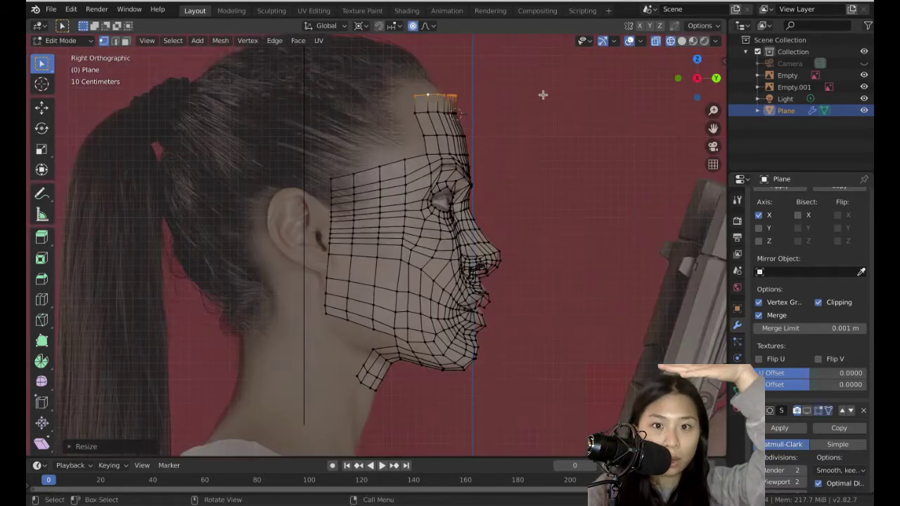
{"action": "key", "text": "g"}
{"action": "left_click", "coordinate": [717, 79]}
{"action": "key", "text": "s"}
{"action": "key", "text": "x"}
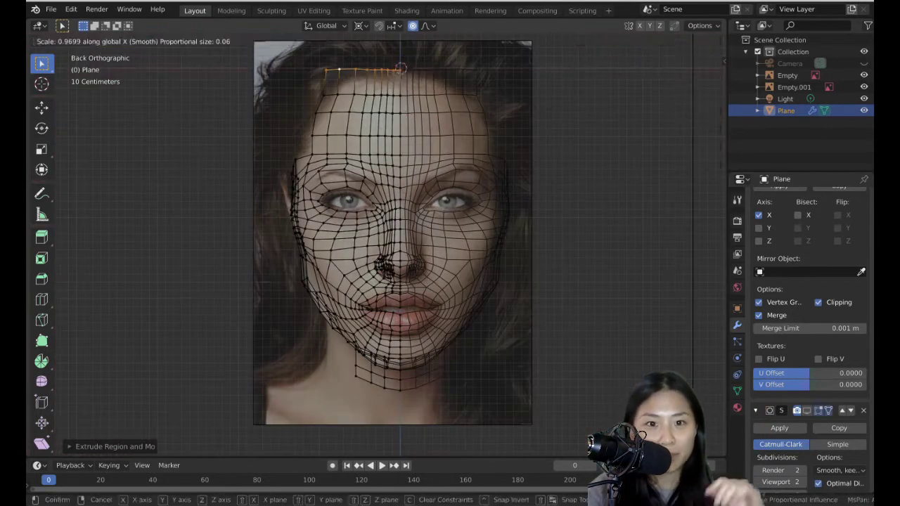
Add a row just above the hairline following the side profile and narrow it along X from the front
{"action": "key", "text": "KP_3"}
{"action": "left_click", "coordinate": [511, 91]}
{"action": "key", "text": "ctrl+KP_1"}
{"action": "key", "text": "s"}
{"action": "key", "text": "x"}
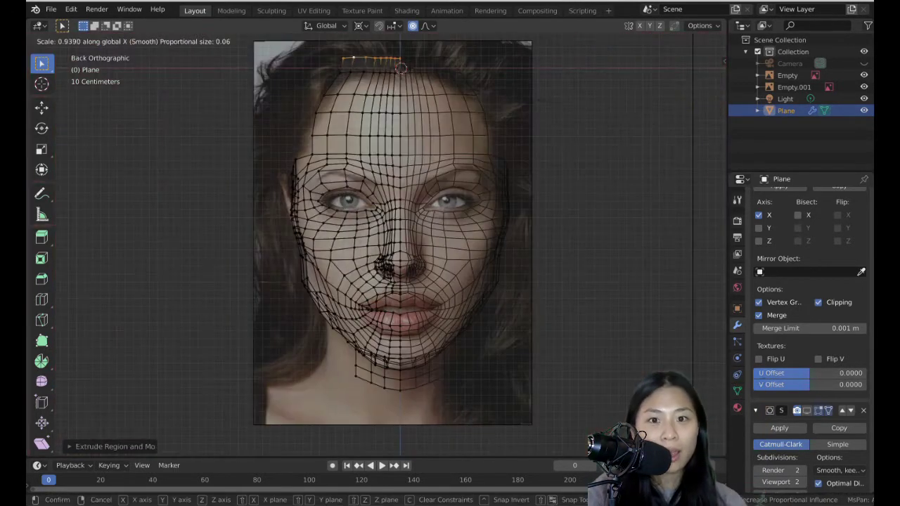
Move the topmost row to the skull's curve in the side view and scale it along X
{"action": "key", "text": "KP_3"}
{"action": "key", "text": "g"}
{"action": "key", "text": "ctrl+KP_1"}
{"action": "key", "text": "s"}
{"action": "key", "text": "x"}
{"action": "left_click", "coordinate": [473, 97]}
Select the upper forehead edge loop below the hairline and adjust its width along X
{"action": "key", "text": "x"}
{"action": "left_click", "coordinate": [351, 96], "text": "alt"}
{"action": "key", "text": "s"}
{"action": "key", "text": "x"}
{"action": "left_click", "coordinate": [318, 96]}
Scale the topmost row above the hairline and select its outer vertices for adjustment
{"action": "key", "text": "c"}
{"action": "left_click_drag", "start_coordinate": [351, 58], "coordinate": [395, 59]}
{"action": "key", "text": "Escape"}
{"action": "key", "text": "s"}
{"action": "left_click", "coordinate": [379, 59]}
{"action": "key", "text": "c"}
{"action": "left_click", "coordinate": [346, 49]}
{"action": "left_click", "coordinate": [352, 62]}
{"action": "middle_click_drag", "start_coordinate": [352, 61], "coordinate": [349, 94], "text": "shift"}
{"action": "left_click", "coordinate": [386, 105]}
Select the curved row just ahead of the skull strip's rear rows in the top view and flatten it along Y
{"action": "key", "text": "c"}
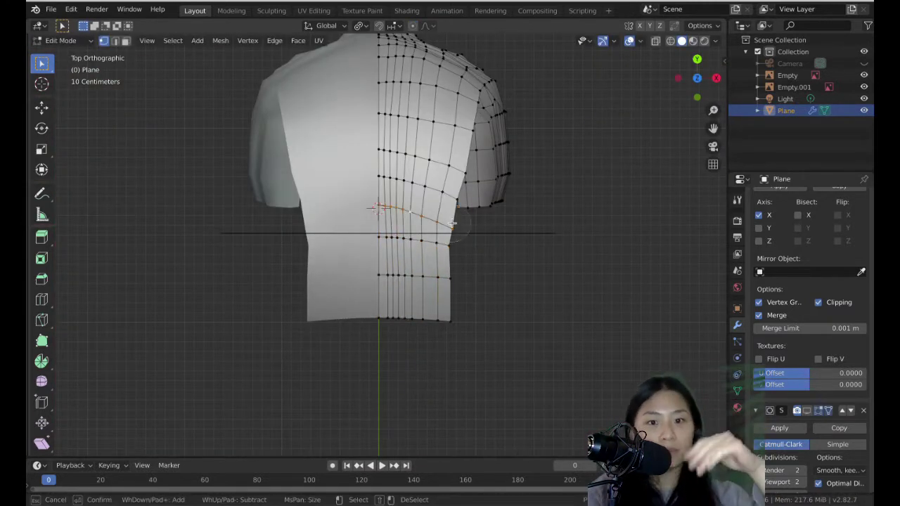
{"action": "left_click_drag", "start_coordinate": [393, 175], "coordinate": [457, 199]}
{"action": "key", "text": "Escape"}
{"action": "key", "text": "s"}
{"action": "key", "text": "y"}
{"action": "left_click", "coordinate": [407, 175]}
Flatten the next two rows further forward on the skull strip by scaling each along Y
{"action": "key", "text": "c"}
{"action": "left_click_drag", "start_coordinate": [383, 151], "coordinate": [465, 173]}
{"action": "key", "text": "Escape"}
{"action": "key", "text": "s"}
{"action": "key", "text": "y"}
{"action": "left_click", "coordinate": [407, 170]}
{"action": "left_click_drag", "start_coordinate": [468, 131], "coordinate": [472, 132]}
{"action": "key", "text": "Escape"}
{"action": "key", "text": "s"}
{"action": "key", "text": "y"}
{"action": "left_click", "coordinate": [408, 85]}
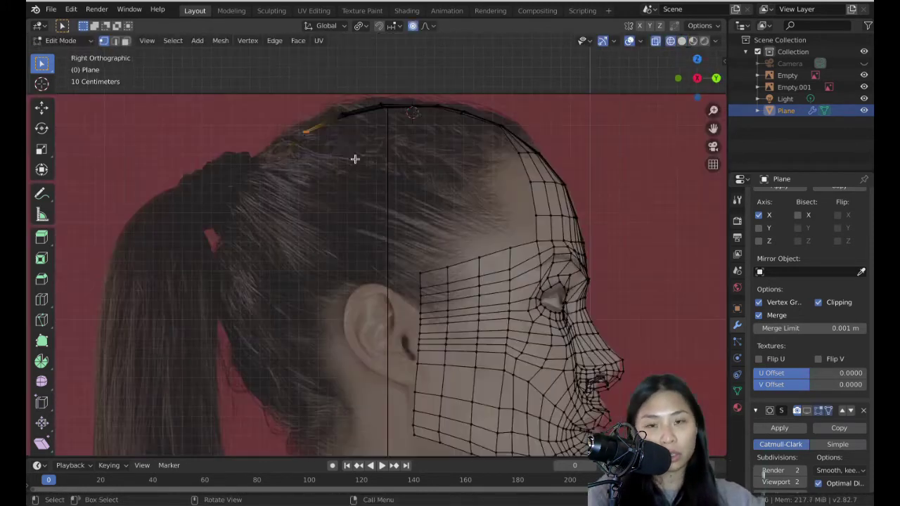
Extrude the skull strip's rear edge down the back of the head in two segments and align them to the profile
{"action": "key", "text": "e"}
{"action": "left_click", "coordinate": [369, 123]}
{"action": "key", "text": "e"}
{"action": "left_click", "coordinate": [386, 213]}
{"action": "left_click_drag", "start_coordinate": [287, 162], "coordinate": [270, 144]}
{"action": "key", "text": "g"}
{"action": "left_click", "coordinate": [387, 215]}
Extrude further segments from the strip's end to follow the lower back of the head
{"action": "left_click_drag", "start_coordinate": [269, 201], "coordinate": [245, 178]}
{"action": "key", "text": "e"}
{"action": "left_click", "coordinate": [324, 248]}
{"action": "middle_click_drag", "start_coordinate": [324, 247], "coordinate": [394, 282]}
{"action": "left_click", "coordinate": [707, 90]}
{"action": "key", "text": "e"}
{"action": "left_click", "coordinate": [254, 258]}
Turn off the see-through wireframe display and inspect the skull strip in 3D with the Subdivision viewport display toggled on and off
{"action": "middle_click_drag", "start_coordinate": [398, 136], "coordinate": [433, 232]}
{"action": "key", "text": "shift+z"}
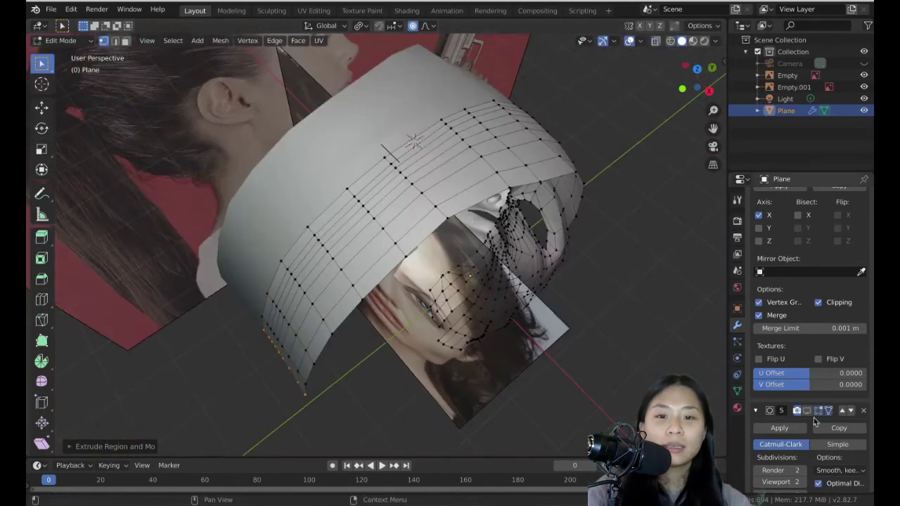
{"action": "left_click", "coordinate": [807, 410]}
{"action": "key", "text": "KP_3"}
{"action": "left_click", "coordinate": [807, 410]}
{"action": "middle_click_drag", "start_coordinate": [372, 145], "coordinate": [436, 249]}
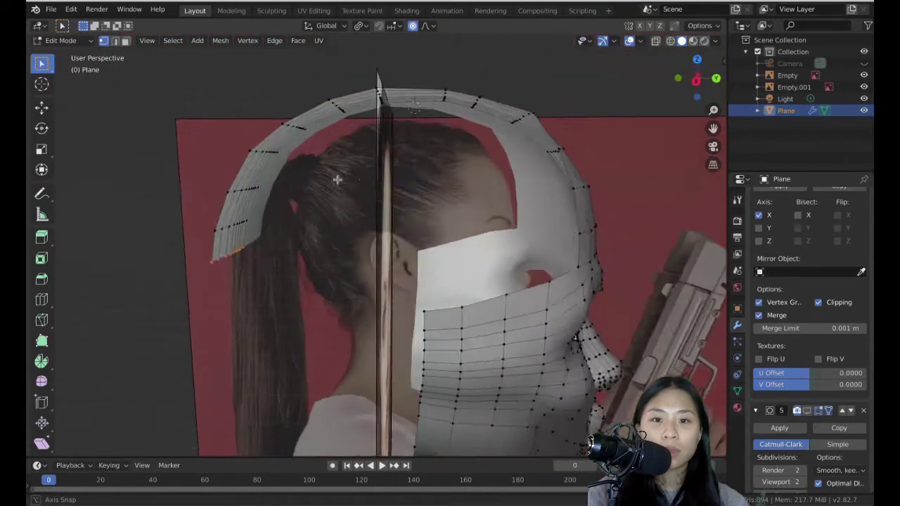
{"action": "key", "text": "KP_3"}
Fill the two lowest side bands with faces joining the strip's rear edge to the forehead's side edge
{"action": "middle_click_drag", "start_coordinate": [259, 255], "coordinate": [538, 240]}
{"action": "key", "text": "KP_3"}
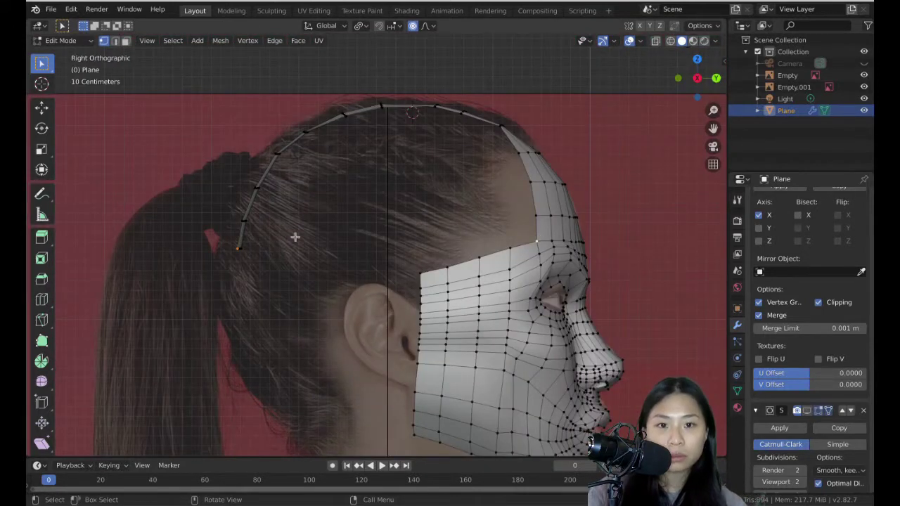
{"action": "left_click", "coordinate": [244, 221], "text": "shift"}
{"action": "left_click", "coordinate": [536, 217], "text": "shift"}
{"action": "key", "text": "f"}
{"action": "left_click", "coordinate": [242, 222], "text": "shift"}
{"action": "left_click", "coordinate": [256, 188], "text": "shift"}
{"action": "key", "text": "f"}
Fill the third side band up with a face between the matching rear strip and forehead vertices
{"action": "left_click", "coordinate": [255, 187]}
{"action": "left_click", "coordinate": [530, 182], "text": "shift"}
{"action": "left_click", "coordinate": [519, 153], "text": "shift"}
{"action": "left_click", "coordinate": [276, 153], "text": "shift"}
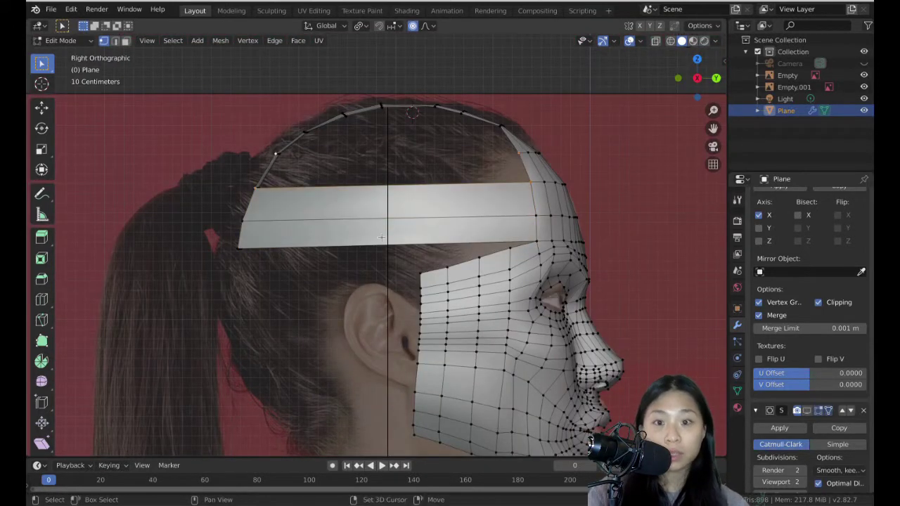
{"action": "key", "text": "f"}
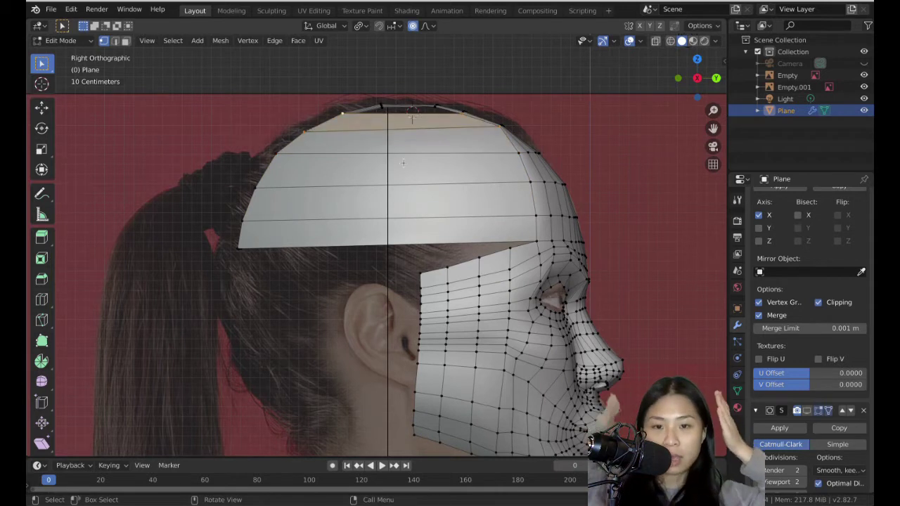
Fill the top side band with a face between the crown strip's rear edge and the forehead
{"action": "key", "text": "f"}
{"action": "key", "text": "Escape"}
{"action": "right_click", "coordinate": [315, 247]}
{"action": "left_click", "coordinate": [299, 33]}
{"action": "key", "text": "g"}
{"action": "key", "text": "ctrl+z"}
Move the vertex on the lowest side band's bottom edge along Y toward the forehead without proportional editing
{"action": "left_click", "coordinate": [387, 245]}
{"action": "key", "text": "o"}
{"action": "key", "text": "g"}
{"action": "key", "text": "y"}
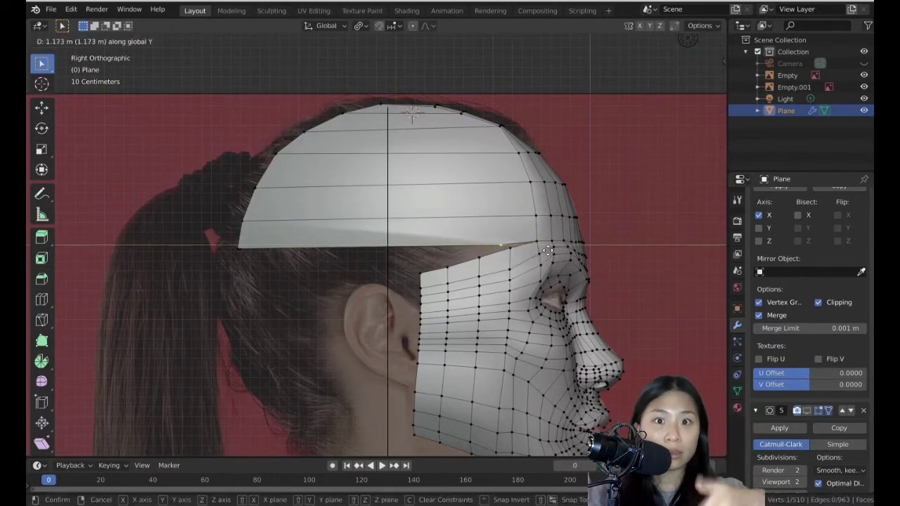
{"action": "left_click", "coordinate": [555, 249]}
Add vertical loop cuts across the filled side bands between the forehead and the back of the head
{"action": "key", "text": "ctrl+r"}
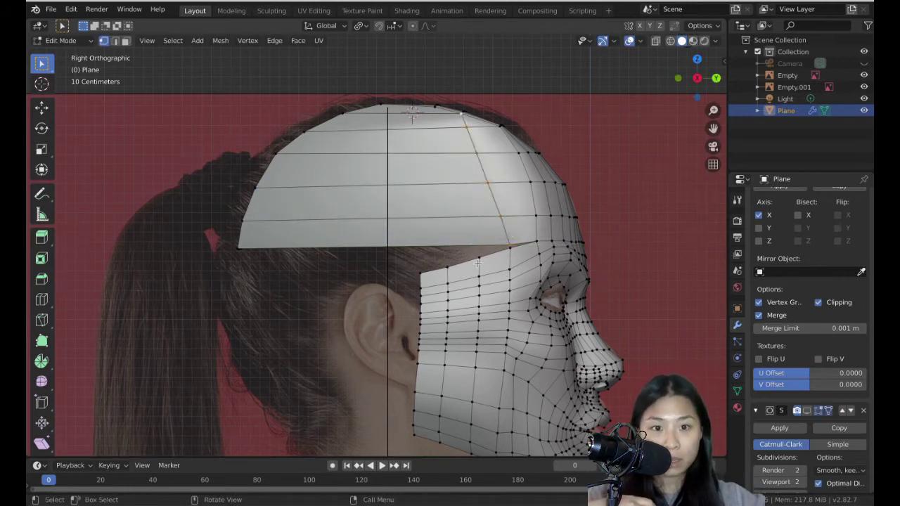
{"action": "left_click", "coordinate": [343, 241]}
{"action": "left_click", "coordinate": [251, 247]}
{"action": "middle_click_drag", "start_coordinate": [392, 261], "coordinate": [365, 211]}
Circle-select the filled side bands and delete their vertices, leaving only the crown strip
{"action": "middle_click_drag", "start_coordinate": [355, 180], "coordinate": [324, 167]}
{"action": "key", "text": "x"}
{"action": "left_click", "coordinate": [362, 167]}
{"action": "left_click", "coordinate": [296, 231]}
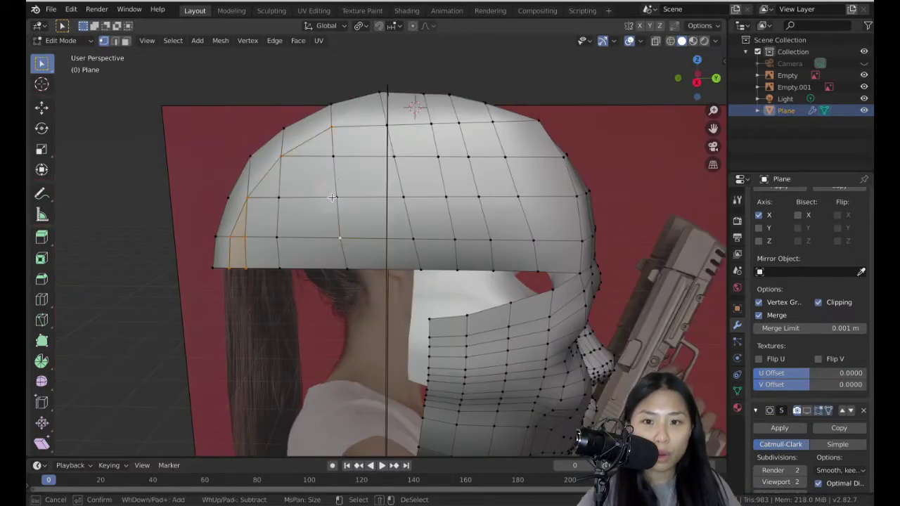
{"action": "mouse_move", "coordinate": [332, 197]}
{"action": "left_mouse_down"}
{"action": "mouse_move", "coordinate": [434, 218]}
{"action": "mouse_move", "coordinate": [408, 200]}
{"action": "left_mouse_up"}
{"action": "key", "text": "Escape"}
{"action": "key", "text": "x"}
{"action": "left_click", "coordinate": [428, 165]}
Select the upper part of the crown strip's side edge and extrude it down the side of the head
{"action": "middle_click_drag", "start_coordinate": [427, 165], "coordinate": [418, 157]}
{"action": "left_click", "coordinate": [380, 90], "text": "alt"}
{"action": "key", "text": "c"}
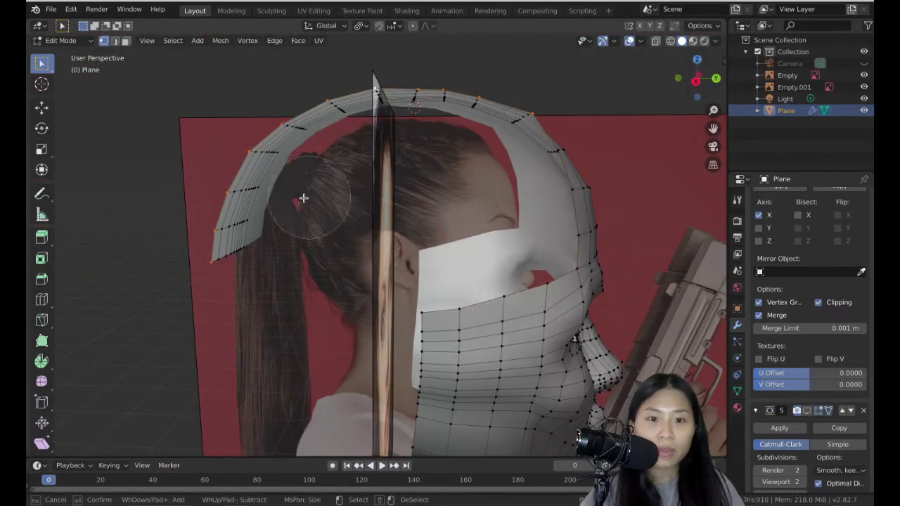
{"action": "middle_click_drag", "start_coordinate": [633, 190], "coordinate": [551, 205]}
{"action": "key", "text": "e"}
{"action": "left_click", "coordinate": [556, 218]}
In the side view, flatten the extruded edge along Z and stretch it along Y by about 1.21
{"action": "left_click", "coordinate": [714, 86]}
{"action": "key", "text": "s"}
{"action": "key", "text": "z"}
{"action": "left_click", "coordinate": [517, 172]}
{"action": "key", "text": "s"}
{"action": "key", "text": "y"}
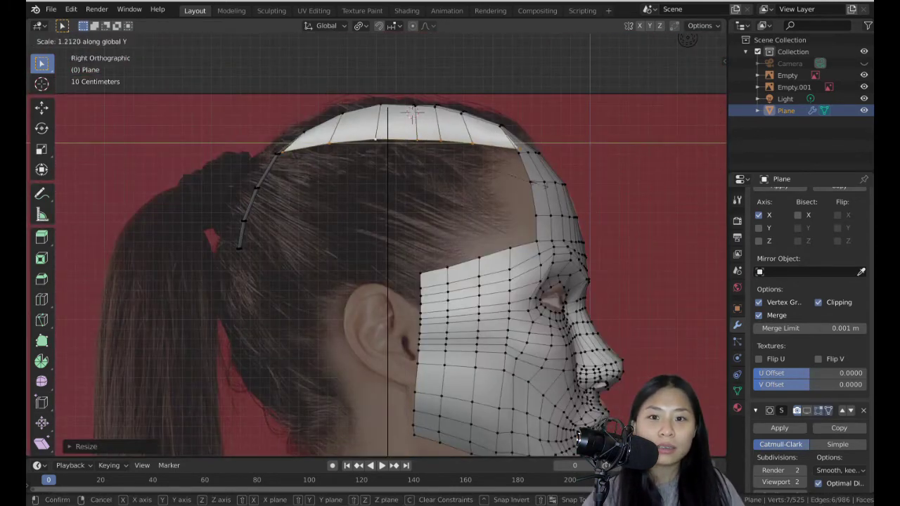
{"action": "left_click", "coordinate": [543, 184]}
Move the extruded row's front vertex onto the forehead's side edge
{"action": "left_click", "coordinate": [523, 149]}
{"action": "key", "text": "g"}
{"action": "left_click", "coordinate": [519, 152]}
Extrude the row's lower edge down along Z and stretch it along Y by about 1.125
{"action": "left_click", "coordinate": [420, 144], "text": "alt"}
{"action": "key", "text": "e"}
{"action": "key", "text": "z"}
{"action": "left_click", "coordinate": [406, 306]}
{"action": "key", "text": "s"}
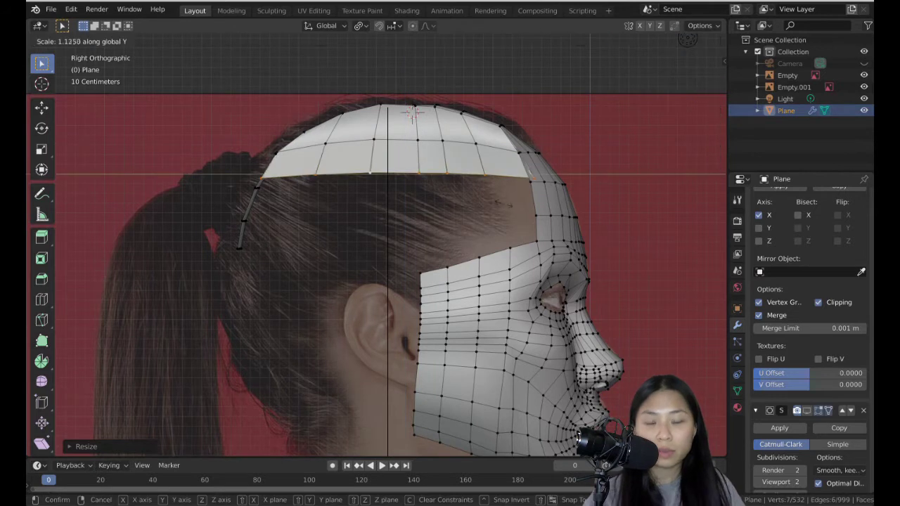
{"action": "left_click", "coordinate": [504, 204]}
In see-through wireframe, select the lower rear part of the crown strip and move it up and back with proportional editing
{"action": "key", "text": "shift+z"}
{"action": "left_click_drag", "start_coordinate": [276, 184], "coordinate": [226, 262]}
{"action": "key", "text": "x"}
{"action": "key", "text": "Escape"}
{"action": "key", "text": "g"}
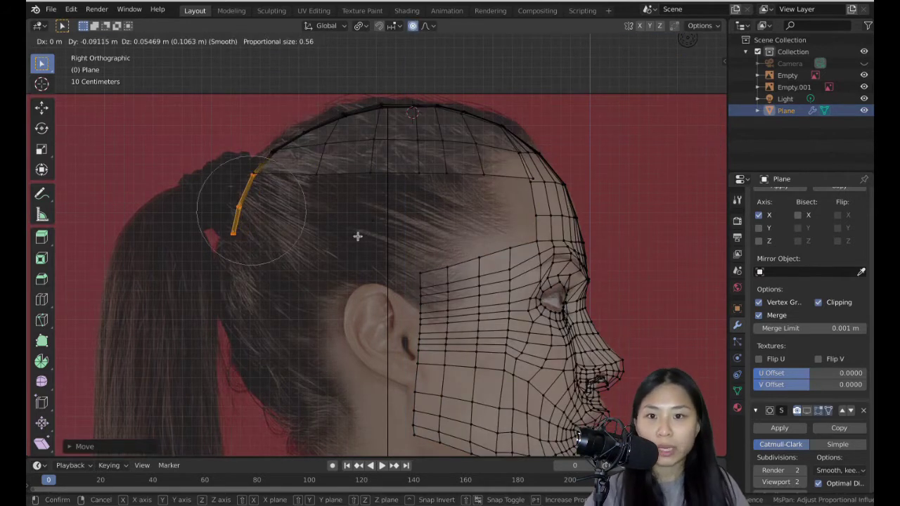
{"action": "left_click", "coordinate": [358, 236]}
Stretch the lowest side row along Y without proportional editing and move its front vertex to the forehead's edge
{"action": "left_click", "coordinate": [400, 173], "text": "alt"}
{"action": "key", "text": "s"}
{"action": "key", "text": "y"}
{"action": "key", "text": "Escape"}
{"action": "key", "text": "o"}
{"action": "key", "text": "s"}
{"action": "key", "text": "y"}
{"action": "left_click", "coordinate": [485, 188]}
{"action": "left_click", "coordinate": [534, 180]}
{"action": "key", "text": "g"}
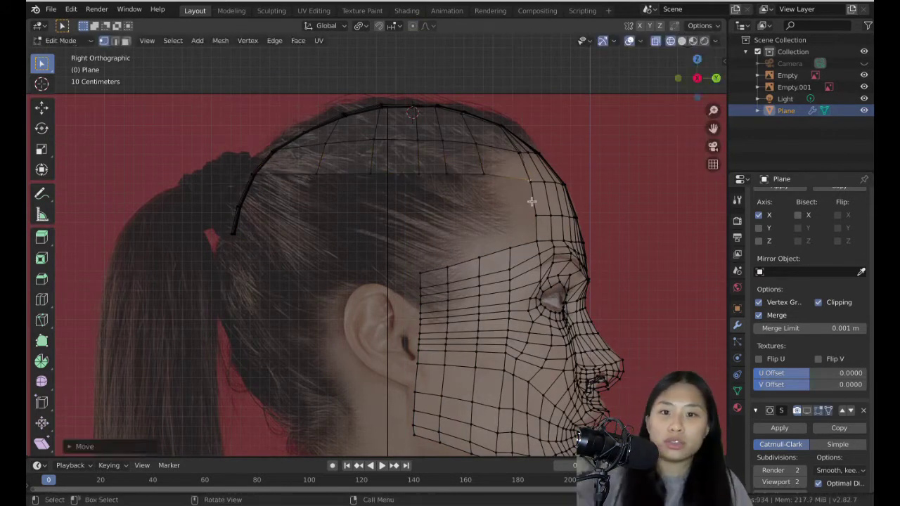
{"action": "left_click", "coordinate": [532, 201]}
Extrude a third side row down along Z, stretched along Y and with its front vertex at the forehead's edge
{"action": "left_click", "coordinate": [433, 175], "text": "alt"}
{"action": "key", "text": "e"}
{"action": "key", "text": "z"}
{"action": "left_click", "coordinate": [448, 259]}
{"action": "key", "text": "s"}
{"action": "key", "text": "y"}
{"action": "left_click", "coordinate": [464, 259]}
{"action": "left_click", "coordinate": [530, 208]}
{"action": "key", "text": "g"}
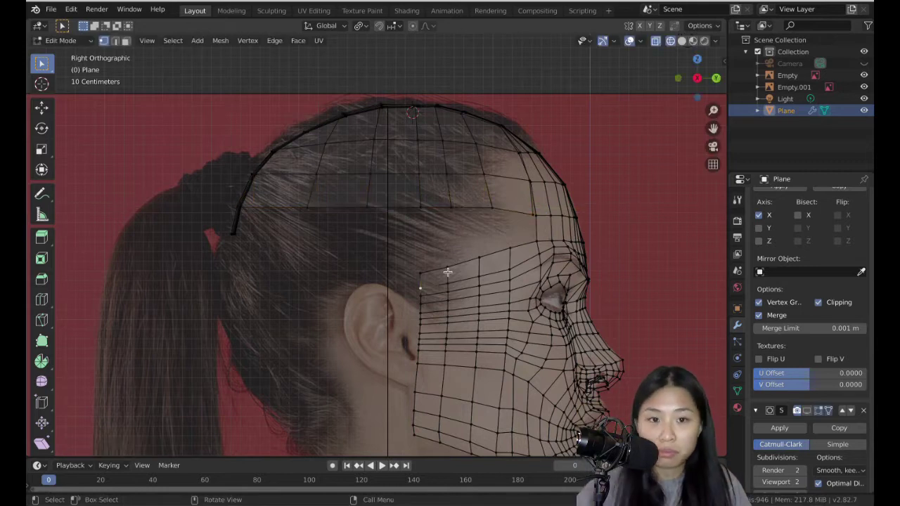
Return to solid shading, select the edge loops of the new side rows and move them to the side of the head
{"action": "left_click", "coordinate": [716, 78]}
{"action": "key", "text": "shift+z"}
{"action": "middle_click_drag", "start_coordinate": [394, 232], "coordinate": [534, 239]}
{"action": "key", "text": "g"}
{"action": "middle_click_drag", "start_coordinate": [422, 232], "coordinate": [365, 225]}
{"action": "left_click", "coordinate": [305, 203], "text": "alt"}
{"action": "left_click", "coordinate": [307, 153], "text": "alt+shift"}
{"action": "left_click", "coordinate": [309, 100], "text": "alt+shift"}
{"action": "left_click", "coordinate": [715, 78]}
{"action": "middle_click_drag", "start_coordinate": [423, 242], "coordinate": [501, 220]}
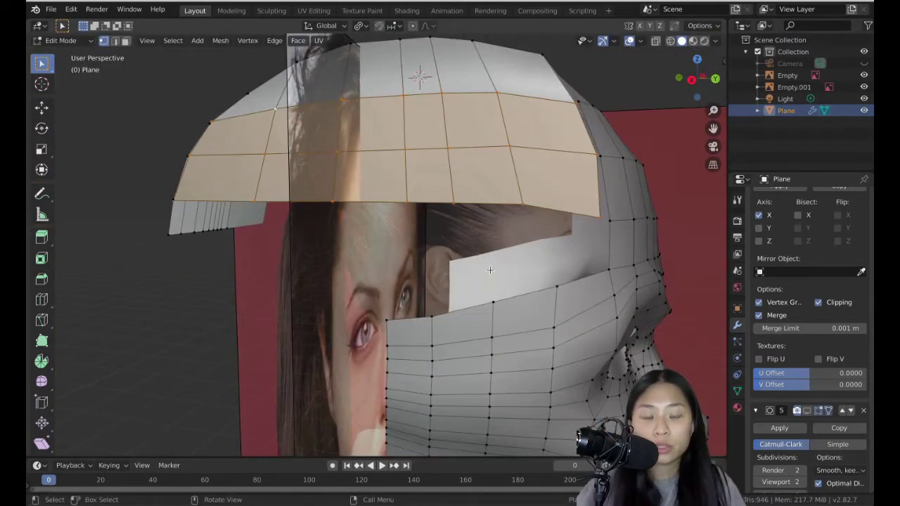
{"action": "key", "text": "g"}
{"action": "left_click", "coordinate": [490, 262]}
Rotate the selected side rows in the back view and reposition them along the side of the skull
{"action": "left_click", "coordinate": [716, 78]}
{"action": "key", "text": "r"}
{"action": "left_click", "coordinate": [450, 211]}
{"action": "middle_click_drag", "start_coordinate": [393, 204], "coordinate": [449, 232]}
{"action": "key", "text": "g"}
{"action": "left_click", "coordinate": [281, 211]}
{"action": "middle_click_drag", "start_coordinate": [281, 197], "coordinate": [354, 199]}
Select the upper side edge loop and move it in line with the head outline in the reference photo
{"action": "left_click", "coordinate": [367, 128], "text": "alt"}
{"action": "left_click", "coordinate": [711, 85]}
{"action": "key", "text": "g"}
{"action": "left_click", "coordinate": [225, 132]}
{"action": "left_click", "coordinate": [679, 79]}
{"action": "left_click", "coordinate": [205, 216]}
Fill the gap between the side rows and the forehead's side edge with faces
{"action": "middle_click_drag", "start_coordinate": [352, 232], "coordinate": [422, 282]}
{"action": "key", "text": "f"}
{"action": "key", "text": "f"}
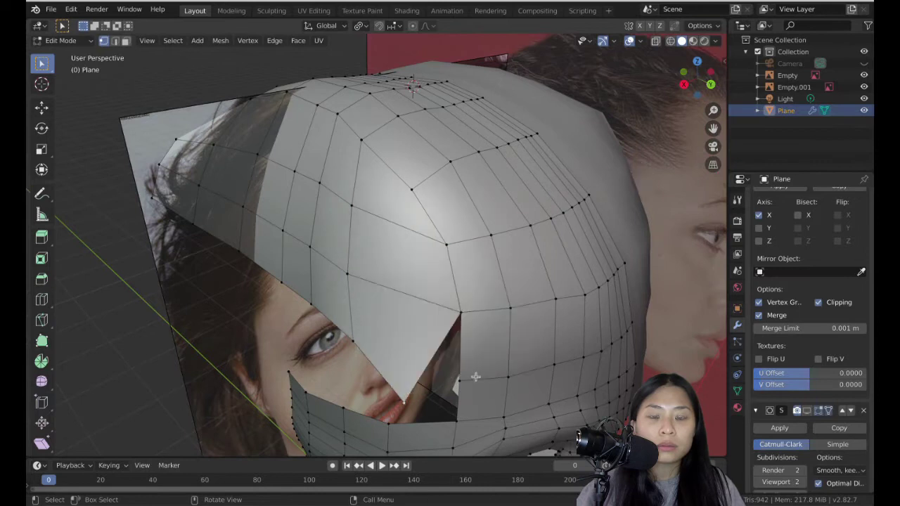
In the back view, move the side loop and an upper side vertex to match the head outline
{"action": "left_click", "coordinate": [710, 84]}
{"action": "left_click", "coordinate": [274, 231], "text": "alt"}
{"action": "key", "text": "g"}
{"action": "left_click", "coordinate": [270, 236]}
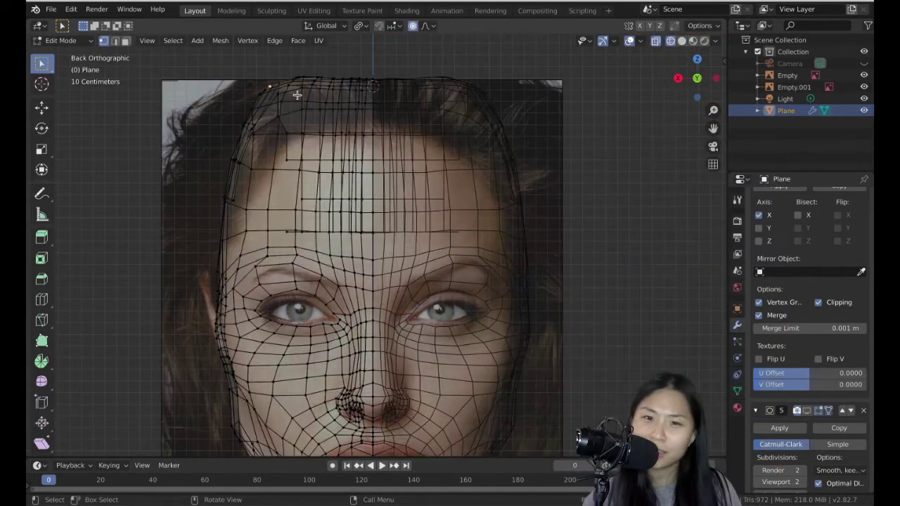
{"action": "key", "text": "g"}
{"action": "left_click", "coordinate": [314, 121]}
{"action": "key", "text": "alt+z"}
Move a vertex near the crown's side edge with proportional editing and preview the result in Object Mode
{"action": "middle_click_drag", "start_coordinate": [313, 121], "coordinate": [478, 169]}
{"action": "left_click", "coordinate": [348, 156]}
{"action": "key", "text": "g"}
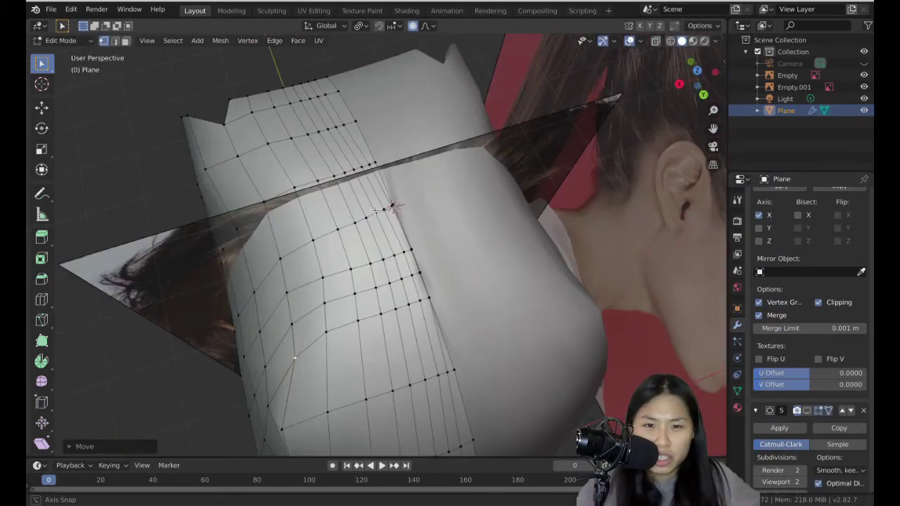
{"action": "left_click", "coordinate": [361, 257]}
{"action": "key", "text": "Tab"}
{"action": "key", "text": "Tab"}
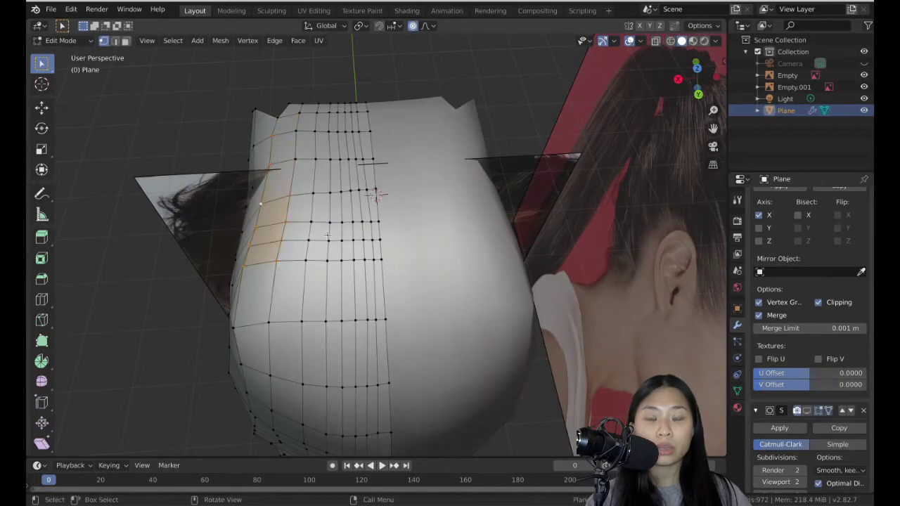
Move the selected faces beside the crown along Z and adjust the neighbouring vertices to round the skull
{"action": "key", "text": "g"}
{"action": "key", "text": "z"}
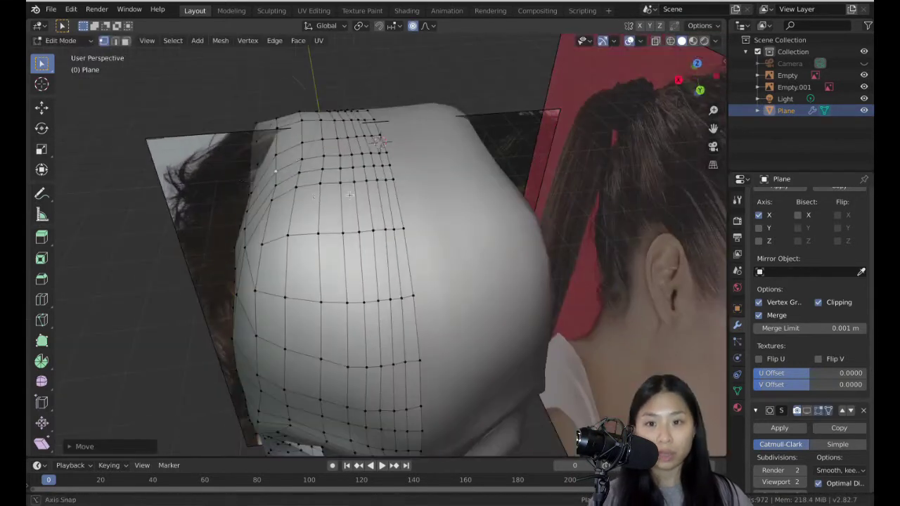
{"action": "key", "text": "g"}
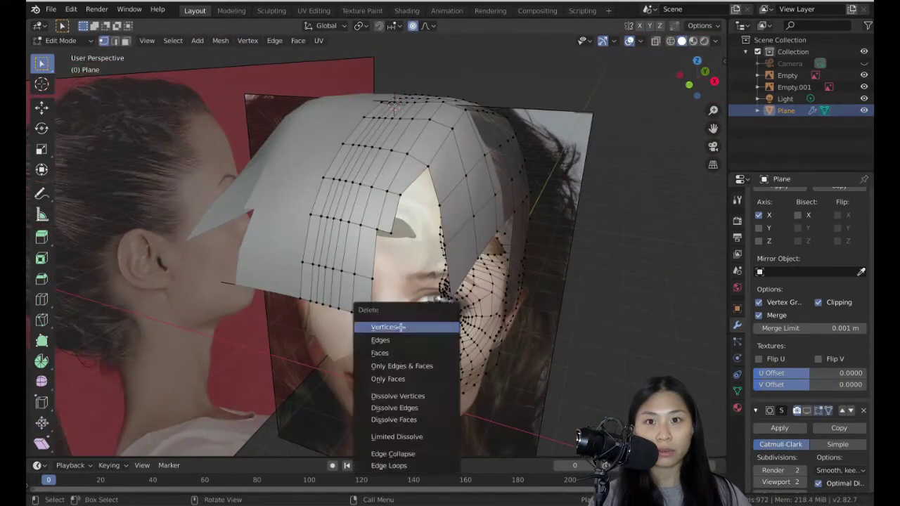
Extrude and position geometry to close the gap between the crown's rear strip and the side rows
{"action": "middle_click_drag", "start_coordinate": [394, 296], "coordinate": [394, 211]}
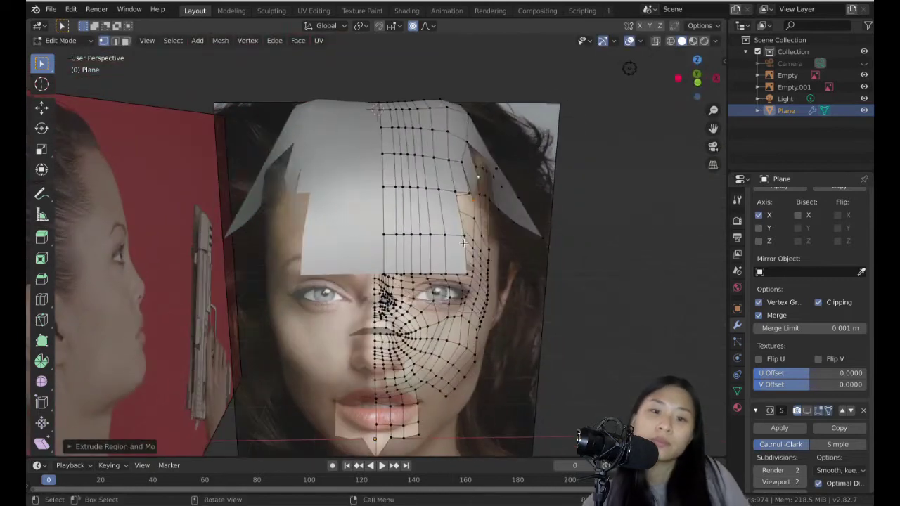
{"action": "key", "text": "g"}
{"action": "left_click", "coordinate": [500, 211]}
{"action": "key", "text": "r"}
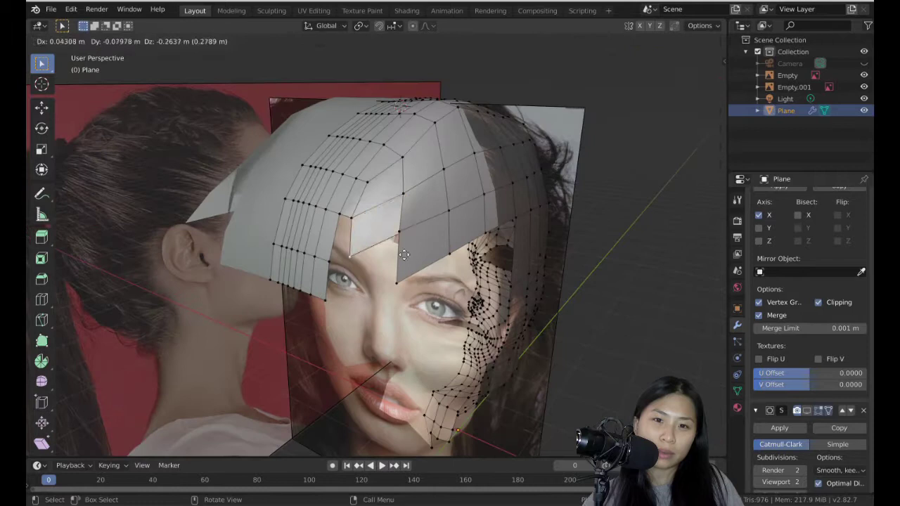
{"action": "left_click", "coordinate": [475, 258]}
{"action": "middle_click_drag", "start_coordinate": [476, 257], "coordinate": [401, 262]}
{"action": "middle_click_drag", "start_coordinate": [457, 227], "coordinate": [490, 321]}
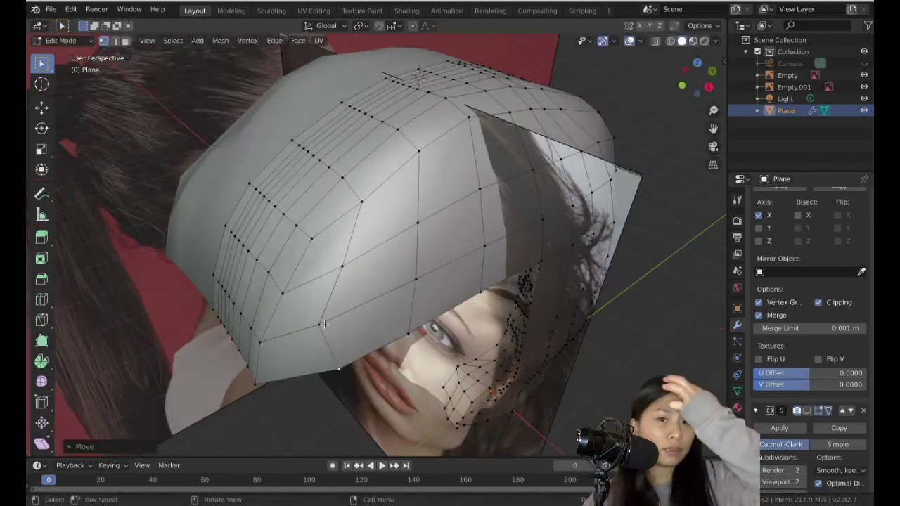
Move the vertices of the newly closed back corner in the 3D and back views to round it
{"action": "left_click", "coordinate": [343, 266]}
{"action": "key", "text": "g"}
{"action": "left_click", "coordinate": [301, 298]}
{"action": "mouse_move", "coordinate": [301, 297]}
{"action": "middle_mouse_down"}
{"action": "mouse_move", "coordinate": [171, 249]}
{"action": "mouse_move", "coordinate": [558, 173]}
{"action": "middle_mouse_up"}
{"action": "key", "text": "z"}
{"action": "left_click", "coordinate": [481, 171]}
{"action": "key", "text": "ctrl+KP_1"}
{"action": "key", "text": "g"}
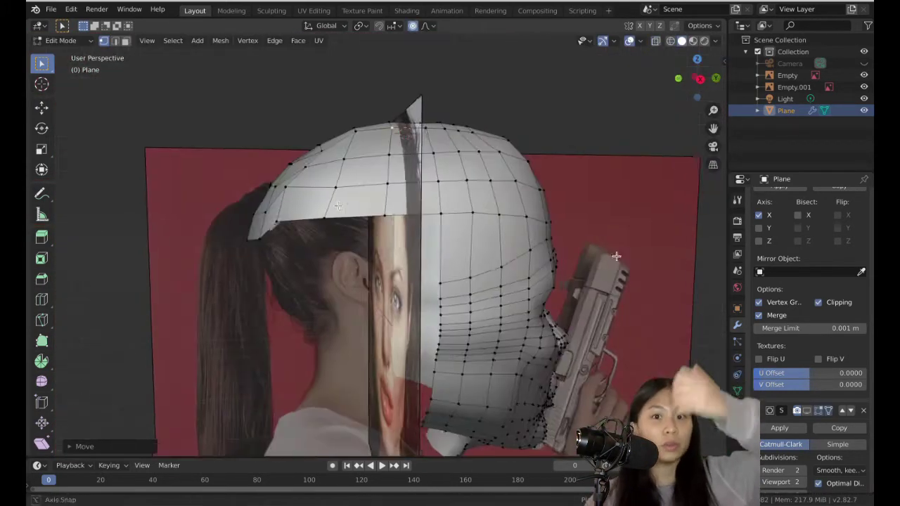
Move the vertices along the rear and lower side of the skull using proportional editing with a larger influence radius
{"action": "key", "text": "g"}
{"action": "left_click", "coordinate": [348, 185]}
{"action": "key", "text": "g"}
{"action": "left_click", "coordinate": [251, 241]}
{"action": "key", "text": "g"}
{"action": "left_click", "coordinate": [325, 231]}
{"action": "key", "text": "g"}
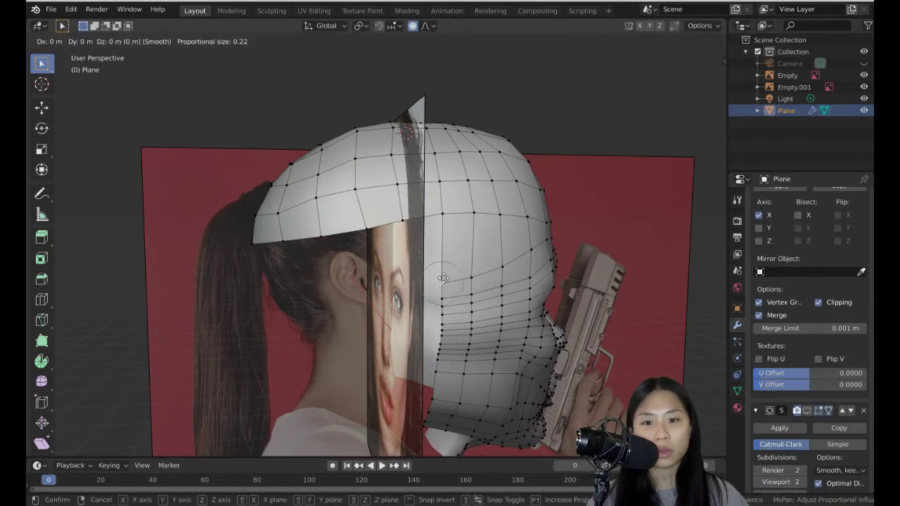
{"action": "scroll", "coordinate": [457, 278], "scroll_direction": "down", "scroll_amount": 12}
{"action": "left_click", "coordinate": [473, 262]}
Move a single vertex on the skull's upper side to even out the surface
{"action": "middle_click_drag", "start_coordinate": [473, 261], "coordinate": [306, 155]}
{"action": "left_click", "coordinate": [311, 156]}
{"action": "left_click", "coordinate": [272, 179]}
{"action": "key", "text": "g"}
{"action": "left_click", "coordinate": [278, 180]}
Move the crown's side vertex in the back and side views with proportional editing to follow the head outline
{"action": "key", "text": "ctrl+KP_1"}
{"action": "key", "text": "alt+z"}
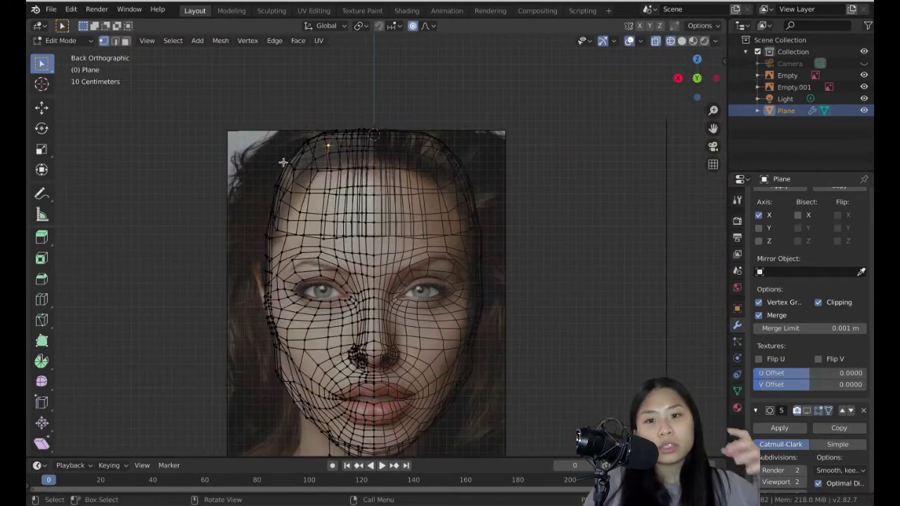
{"action": "left_click", "coordinate": [351, 171]}
{"action": "key", "text": "alt+z"}
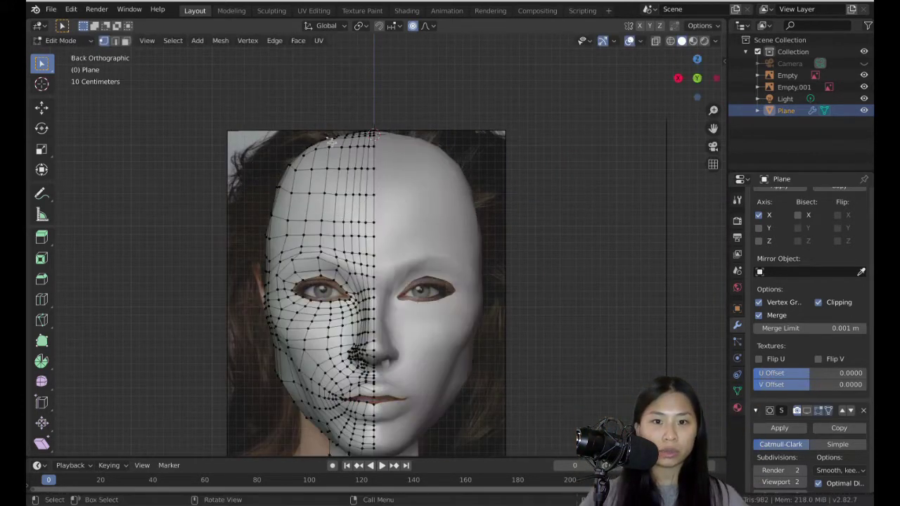
{"action": "left_click", "coordinate": [332, 141]}
{"action": "key", "text": "g"}
{"action": "key", "text": "KP_3"}
{"action": "scroll", "coordinate": [422, 145], "scroll_direction": "down", "scroll_amount": 4}
{"action": "left_click", "coordinate": [426, 145]}
Circle-select the faces across the side of the skull and apply Smooth Vertices to them
{"action": "mouse_move", "coordinate": [426, 147]}
{"action": "middle_mouse_down"}
{"action": "mouse_move", "coordinate": [482, 211]}
{"action": "mouse_move", "coordinate": [461, 197]}
{"action": "middle_mouse_up"}
{"action": "key", "text": "c"}
{"action": "left_click_drag", "start_coordinate": [303, 271], "coordinate": [461, 213]}
{"action": "key", "text": "Escape"}
{"action": "right_click", "coordinate": [294, 197]}
{"action": "left_click", "coordinate": [294, 197]}
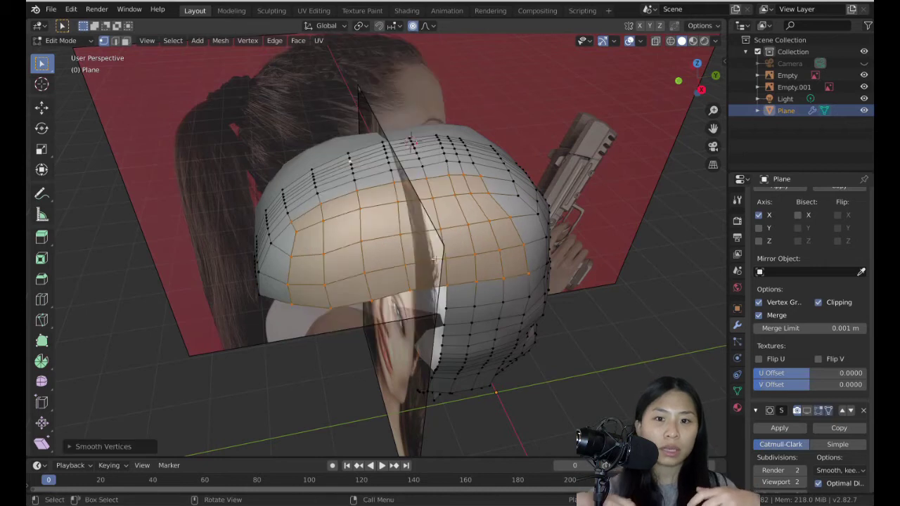
Move the crown vertices along Z and in the side view with proportional editing to follow the top of the head
{"action": "middle_click_drag", "start_coordinate": [294, 198], "coordinate": [421, 161]}
{"action": "left_click", "coordinate": [383, 132]}
{"action": "key", "text": "g"}
{"action": "key", "text": "z"}
{"action": "left_click", "coordinate": [383, 132]}
{"action": "key", "text": "ctrl+KP_1"}
{"action": "key", "text": "shift+z"}
{"action": "key", "text": "KP_3"}
{"action": "key", "text": "g"}
{"action": "key", "text": "shift+z"}
{"action": "scroll", "coordinate": [459, 263], "scroll_direction": "up", "scroll_amount": 5}
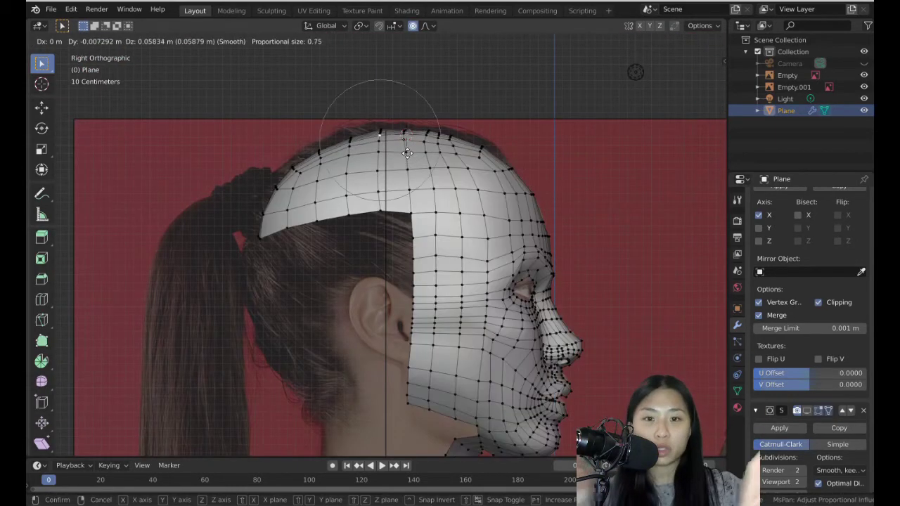
{"action": "left_click", "coordinate": [407, 154]}
{"action": "middle_click_drag", "start_coordinate": [450, 393], "coordinate": [440, 291], "text": "shift"}
{"action": "key", "text": "g"}
{"action": "left_click", "coordinate": [458, 374]}
Extrude the lower border of the skull's side downward from the back of the head to the temple and scale it along X
{"action": "key", "text": "z"}
{"action": "left_click", "coordinate": [217, 147]}
{"action": "left_click", "coordinate": [274, 150]}
{"action": "left_click", "coordinate": [347, 130], "text": "shift"}
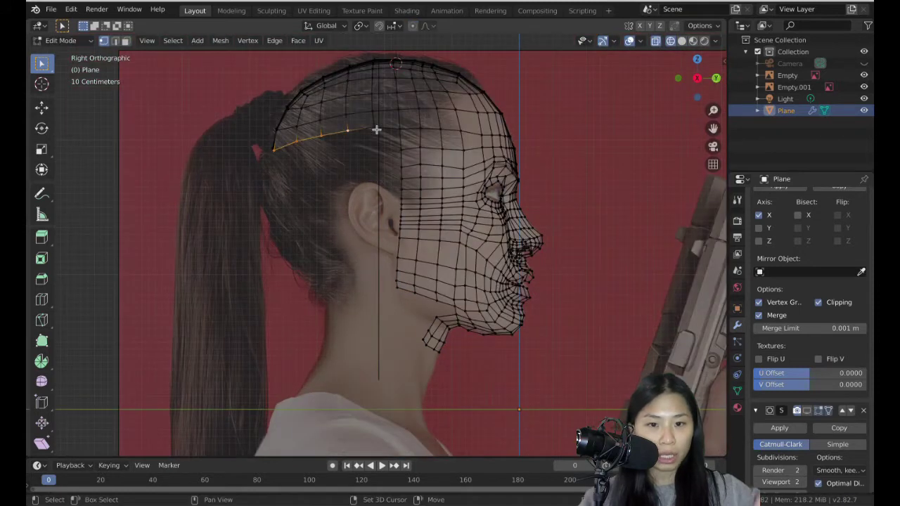
{"action": "left_click", "coordinate": [376, 129], "text": "shift"}
{"action": "left_click", "coordinate": [399, 130], "text": "shift"}
{"action": "key", "text": "e"}
{"action": "key", "text": "shift+z"}
{"action": "key", "text": "s"}
{"action": "key", "text": "x"}
{"action": "left_click", "coordinate": [490, 161]}
Scale the extruded lower edge again along X and along Y to fit the head outline
{"action": "key", "text": "s"}
{"action": "key", "text": "x"}
{"action": "left_click", "coordinate": [487, 164]}
{"action": "key", "text": "s"}
{"action": "key", "text": "y"}
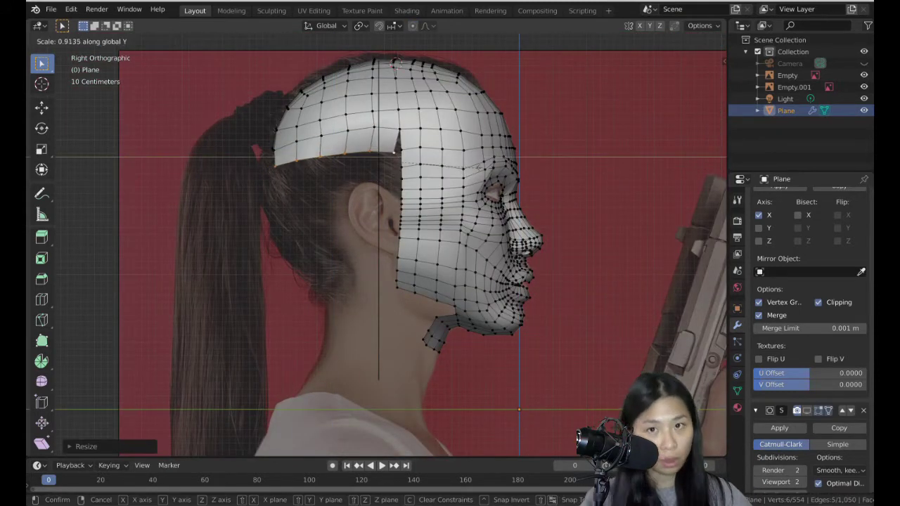
{"action": "left_click", "coordinate": [467, 169]}
Merge the new edge's front vertex with the neighbouring face vertex and scale the skull's lower edge along X
{"action": "left_click", "coordinate": [391, 152]}
{"action": "left_click", "coordinate": [402, 147], "text": "shift"}
{"action": "key", "text": "m"}
{"action": "left_click", "coordinate": [415, 149]}
{"action": "middle_click_drag", "start_coordinate": [351, 151], "coordinate": [447, 136]}
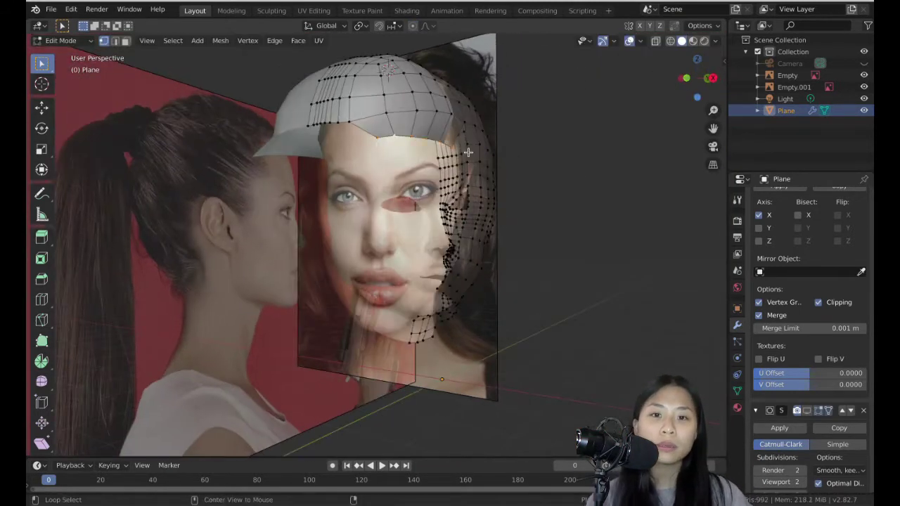
{"action": "middle_click_drag", "start_coordinate": [388, 137], "coordinate": [450, 141]}
{"action": "key", "text": "s"}
{"action": "key", "text": "x"}
{"action": "left_click", "coordinate": [501, 151]}
Merge the two adjacent vertices where the skull's lower edge meets the face at the temple
{"action": "middle_click_drag", "start_coordinate": [316, 165], "coordinate": [448, 185]}
{"action": "left_click", "coordinate": [424, 142]}
{"action": "left_click", "coordinate": [436, 142], "text": "shift"}
{"action": "right_click", "coordinate": [430, 161]}
{"action": "left_click", "coordinate": [430, 168]}
Adjust the skull's lower border near the temple in the side view using proportional editing
{"action": "left_click", "coordinate": [452, 140]}
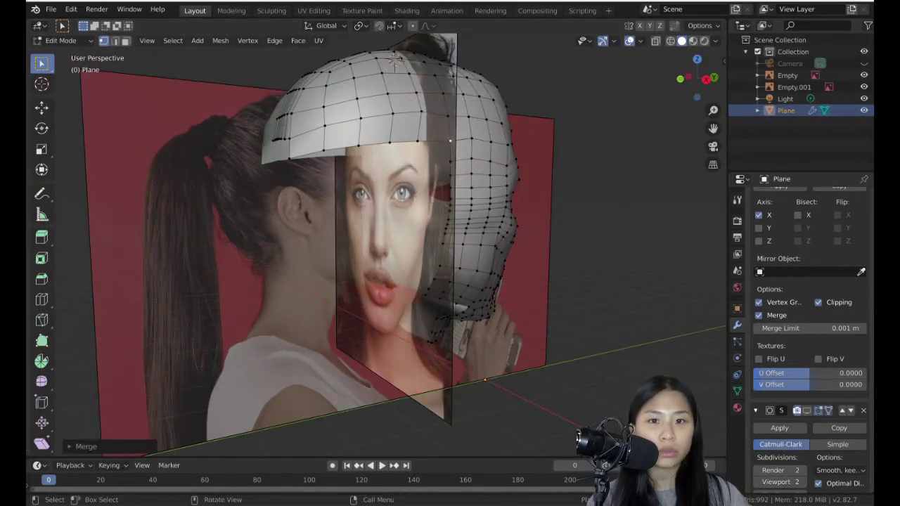
{"action": "key", "text": "o"}
{"action": "key", "text": "KP_3"}
{"action": "key", "text": "g"}
{"action": "left_click", "coordinate": [299, 164]}
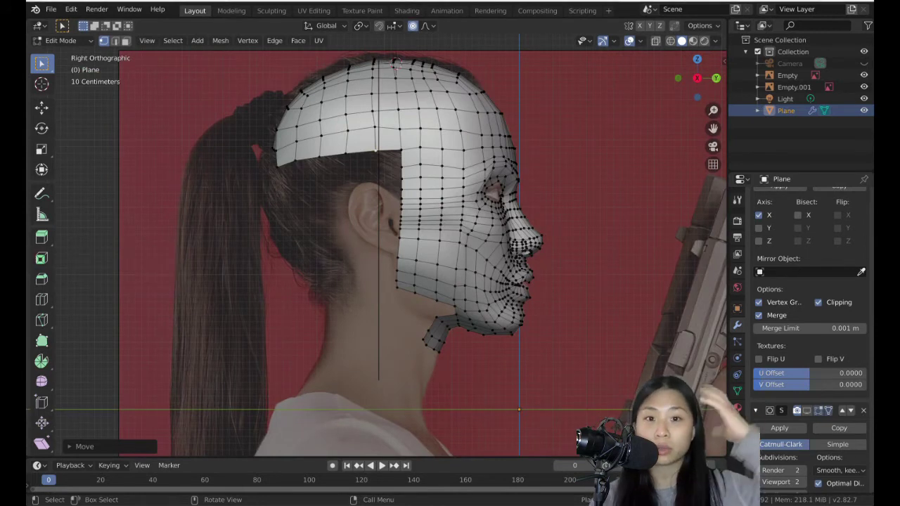
Extrude the face's rear border vertices above the ear backward in two segments over the top of the ear
{"action": "scroll", "coordinate": [390, 211], "scroll_direction": "up", "scroll_amount": 4}
{"action": "left_click_drag", "start_coordinate": [413, 107], "coordinate": [439, 191]}
{"action": "key", "text": "n"}
{"action": "key", "text": "n"}
{"action": "key", "text": "e"}
{"action": "left_click", "coordinate": [393, 128]}
{"action": "key", "text": "s"}
{"action": "left_click", "coordinate": [404, 130]}
{"action": "key", "text": "e"}
{"action": "left_click", "coordinate": [344, 135]}
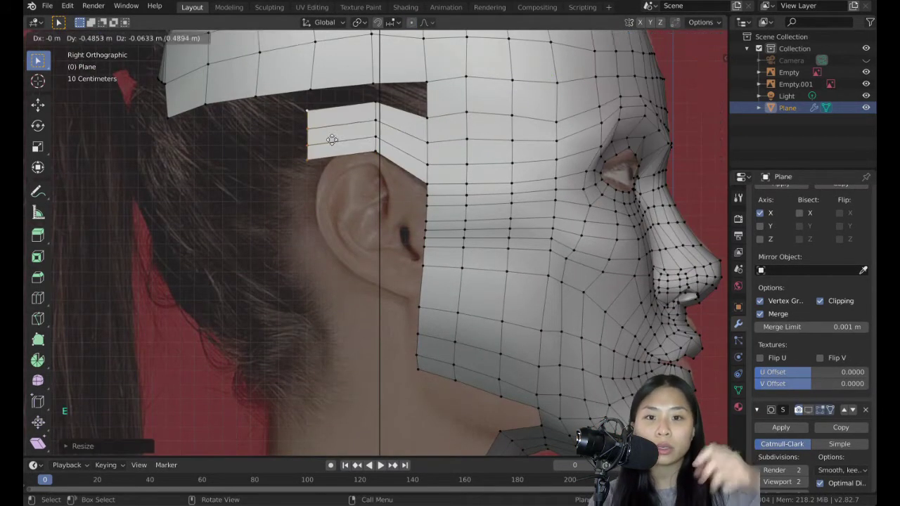
Extrude the strip down around the ear's upper back and move its vertices to follow the ear's outline
{"action": "key", "text": "e"}
{"action": "left_click", "coordinate": [315, 189]}
{"action": "key", "text": "g"}
{"action": "left_click", "coordinate": [373, 105]}
{"action": "key", "text": "o"}
{"action": "left_click", "coordinate": [304, 205], "text": "alt"}
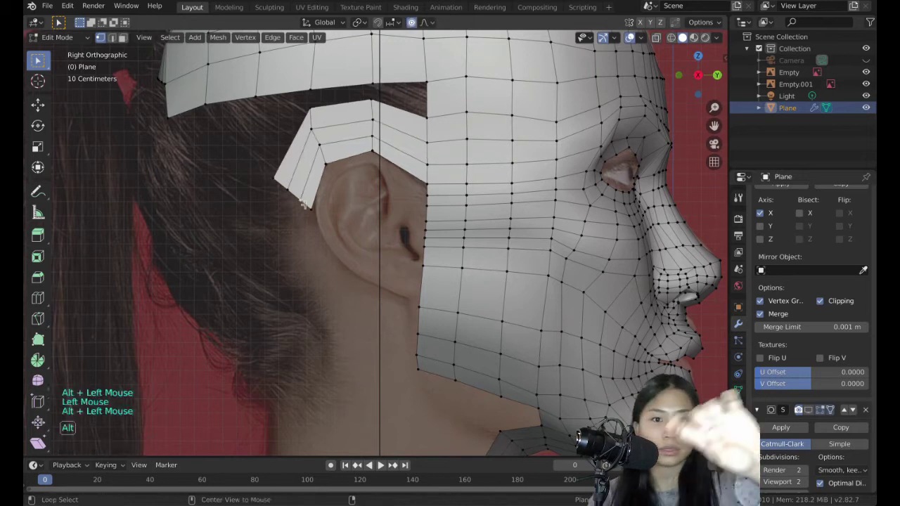
Extrude the strip's end edge down behind the ear in several segments, rotating and moving it to follow the ear's curve
{"action": "key", "text": "e"}
{"action": "left_click", "coordinate": [317, 270]}
{"action": "key", "text": "r"}
{"action": "left_click", "coordinate": [352, 228]}
{"action": "key", "text": "g"}
{"action": "left_click", "coordinate": [358, 217]}
{"action": "key", "text": "e"}
{"action": "left_click", "coordinate": [382, 255]}
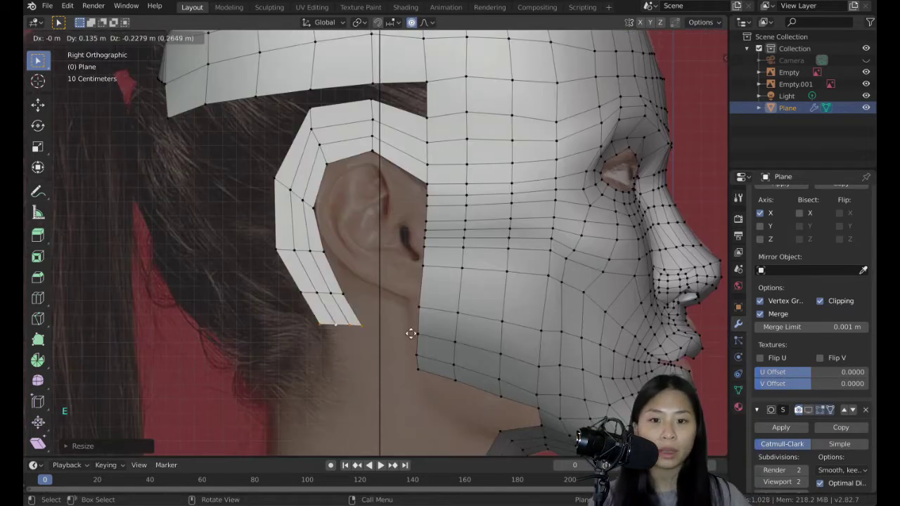
{"action": "left_click", "coordinate": [406, 334]}
Slide the end edge of the strip behind the ear and extrude it one more segment below the earlobe
{"action": "key", "text": "alt+z"}
{"action": "middle_click_drag", "start_coordinate": [394, 330], "coordinate": [368, 270], "text": "shift"}
{"action": "key", "text": "g"}
{"action": "key", "text": "g"}
{"action": "key", "text": "g"}
{"action": "key", "text": "o"}
{"action": "key", "text": "e"}
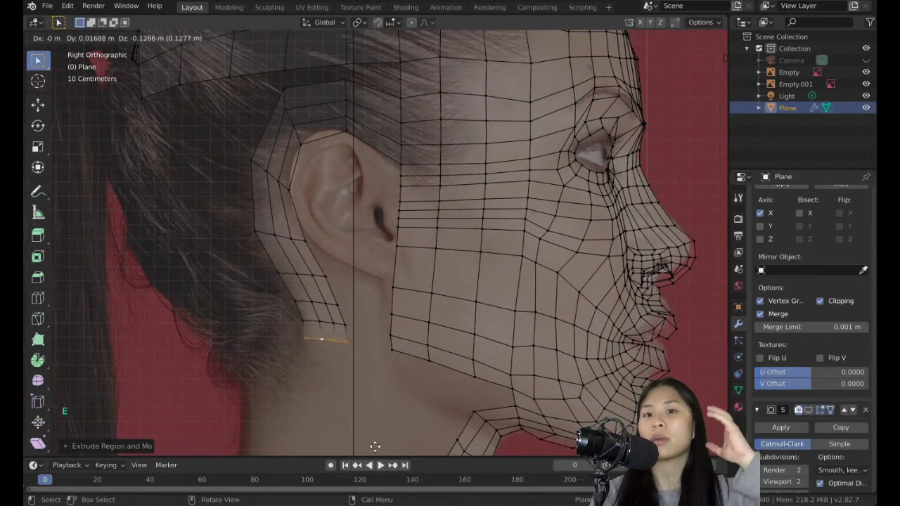
{"action": "left_click", "coordinate": [383, 446]}
Bridge the gap below the earlobe between the strip behind the ear and the rear edge of the jaw
{"action": "middle_click_drag", "start_coordinate": [376, 351], "coordinate": [352, 334], "text": "shift"}
{"action": "left_click", "coordinate": [303, 259]}
{"action": "left_click", "coordinate": [370, 270], "text": "shift"}
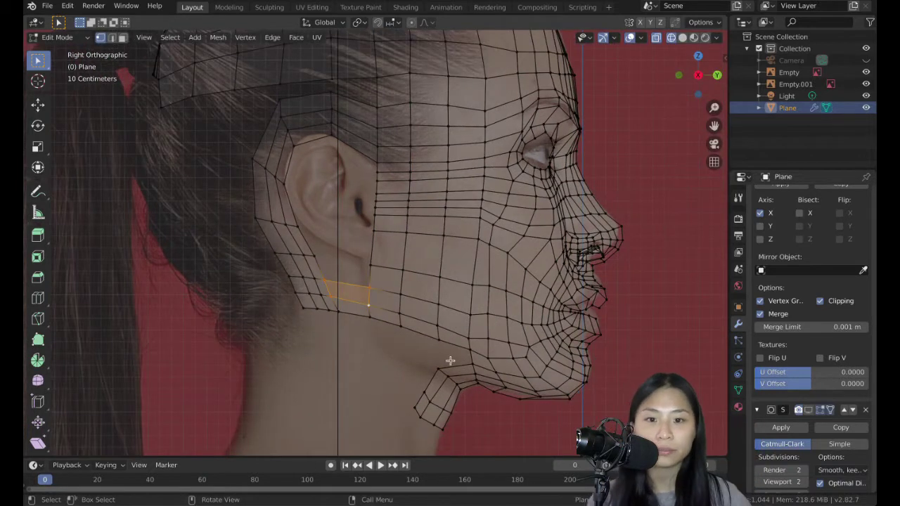
Extrude the jaw's lower border down toward the neck and merge its end vertices with the adjoining mesh
{"action": "left_click", "coordinate": [475, 365]}
{"action": "left_click", "coordinate": [471, 350], "text": "shift"}
{"action": "key", "text": "e"}
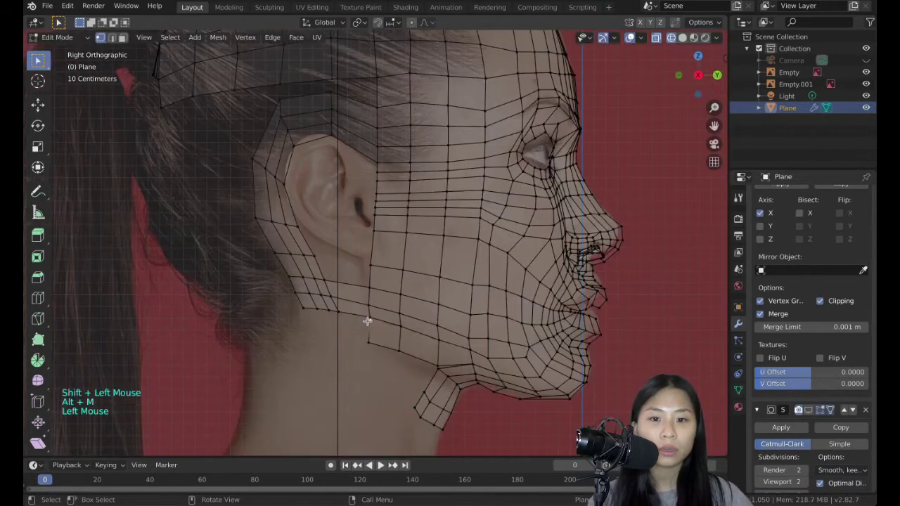
{"action": "left_click", "coordinate": [425, 386]}
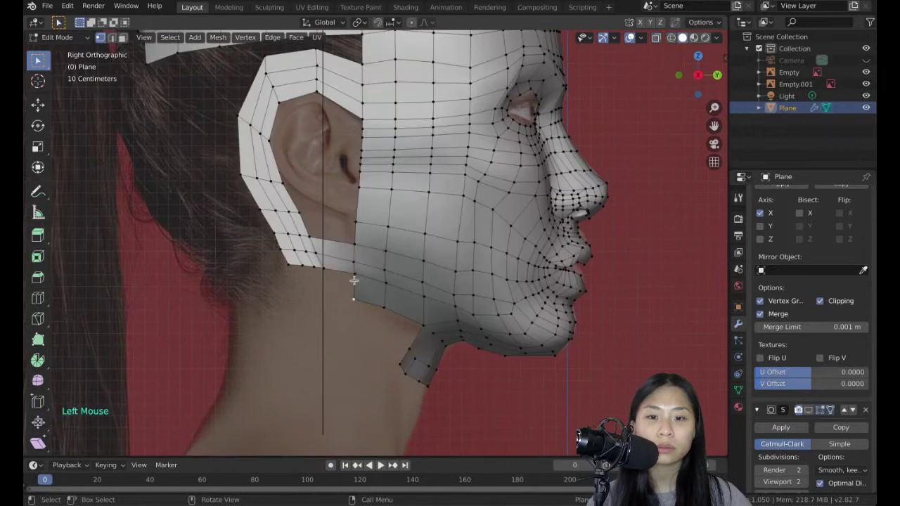
Reposition the under-chin strip's edge and extrude it backward beneath the jaw to below the ear, joining it to the jaw border
{"action": "left_click", "coordinate": [419, 381], "text": "alt"}
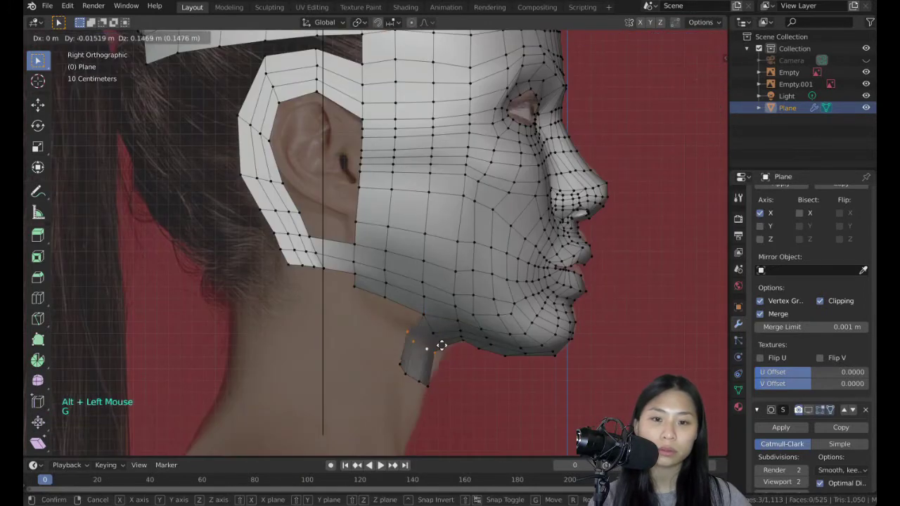
{"action": "key", "text": "alt+z"}
{"action": "key", "text": "r"}
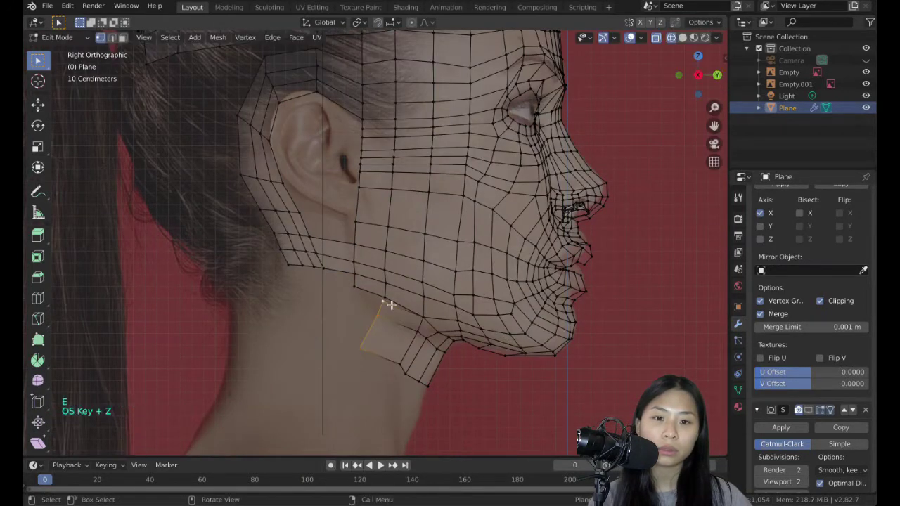
{"action": "left_click", "coordinate": [412, 331]}
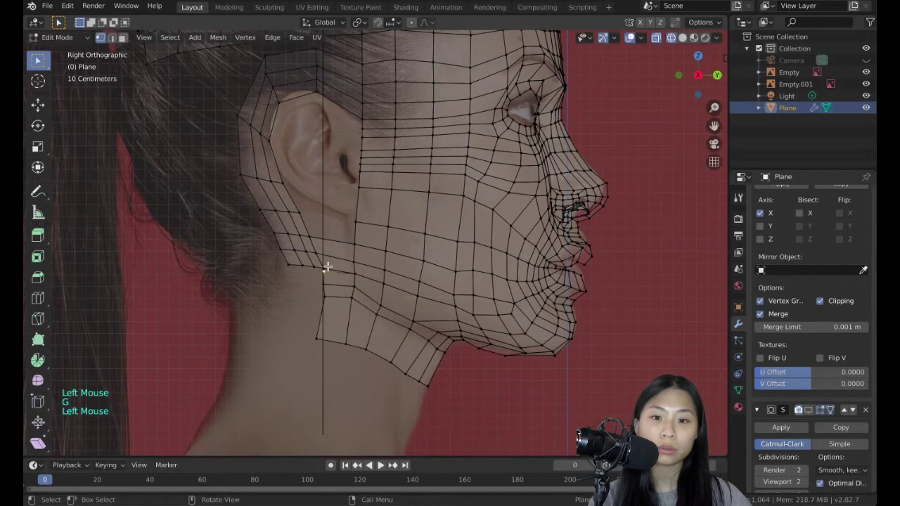
{"action": "left_click", "coordinate": [379, 345]}
Circle-select the vertices of the strip behind the ear and move them sideways to match the head's width
{"action": "key", "text": "KP_1"}
{"action": "middle_click_drag", "start_coordinate": [478, 267], "coordinate": [556, 263]}
{"action": "key", "text": "c"}
{"action": "left_click", "coordinate": [556, 262]}
{"action": "key", "text": "g"}
{"action": "key", "text": "x"}
{"action": "left_click", "coordinate": [574, 262]}
{"action": "key", "text": "o"}
{"action": "key", "text": "c"}
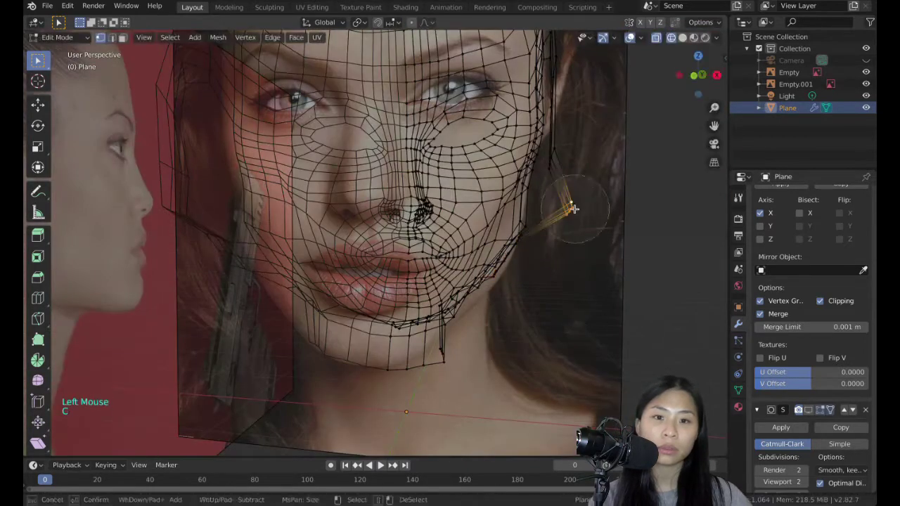
{"action": "key", "text": "Escape"}
{"action": "key", "text": "g"}
{"action": "left_click", "coordinate": [574, 209]}
Circle-select and hide the front of the face to isolate the mesh's rear border in the back view
{"action": "left_click", "coordinate": [702, 75]}
{"action": "left_click", "coordinate": [683, 38]}
{"action": "left_click", "coordinate": [679, 75]}
{"action": "middle_click_drag", "start_coordinate": [548, 232], "coordinate": [450, 232]}
{"action": "left_click", "coordinate": [700, 83]}
{"action": "left_click", "coordinate": [699, 83]}
{"action": "left_click", "coordinate": [671, 38]}
{"action": "key", "text": "c"}
{"action": "mouse_move", "coordinate": [485, 214]}
{"action": "left_mouse_down"}
{"action": "mouse_move", "coordinate": [465, 223]}
{"action": "mouse_move", "coordinate": [455, 273]}
{"action": "left_mouse_up"}
{"action": "key", "text": "Escape"}
{"action": "key", "text": "h"}
{"action": "left_click", "coordinate": [717, 75]}
{"action": "left_click", "coordinate": [676, 76]}
{"action": "left_click", "coordinate": [677, 76]}
{"action": "key", "text": "shift+z"}
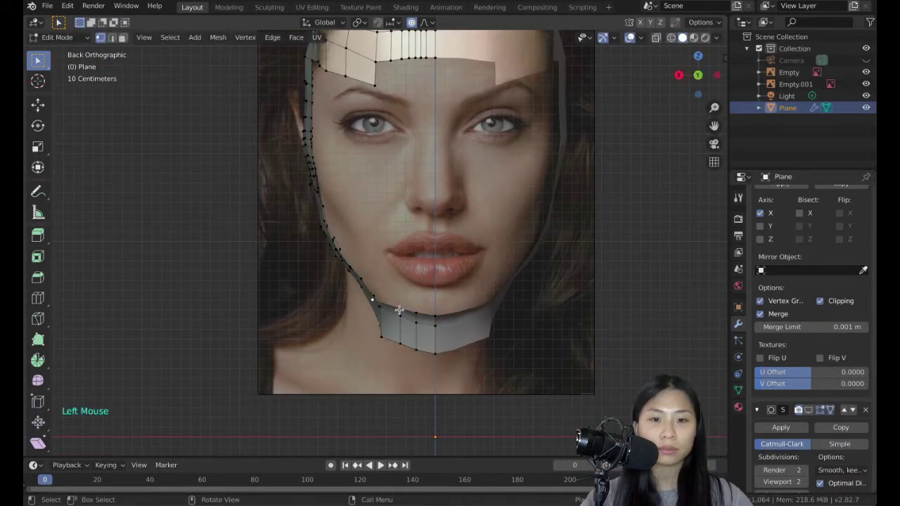
Reveal the hidden mesh and apply Smooth Vertices to the area in front of the ear
{"action": "key", "text": "alt+h"}
{"action": "key", "text": "alt+z"}
{"action": "key", "text": "g"}
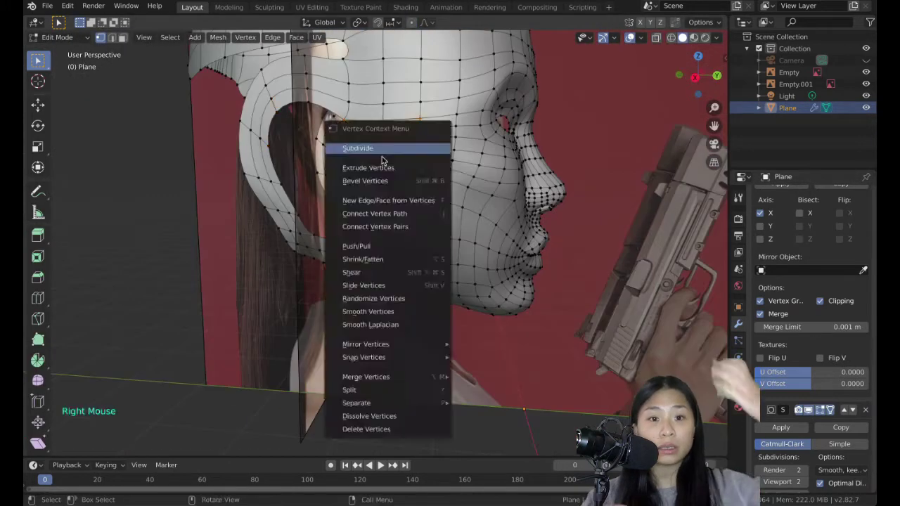
{"action": "right_click", "coordinate": [317, 180]}
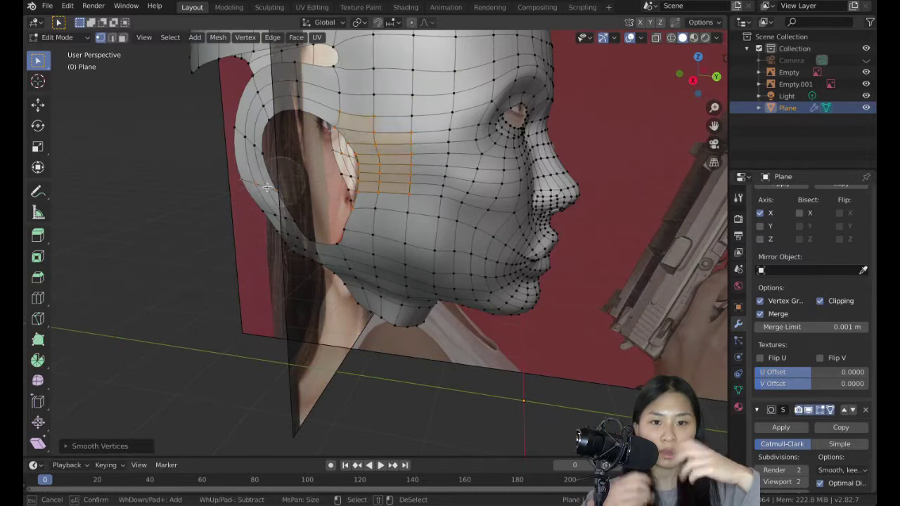
Toggle the subdivision's viewport display and move the ear opening's lower rim vertices up toward the earlobe
{"action": "left_click", "coordinate": [808, 412]}
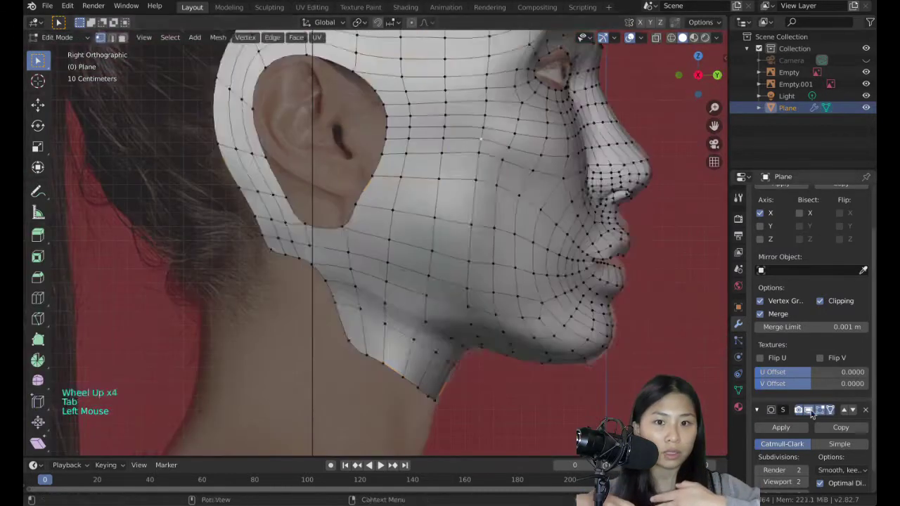
{"action": "key", "text": "g"}
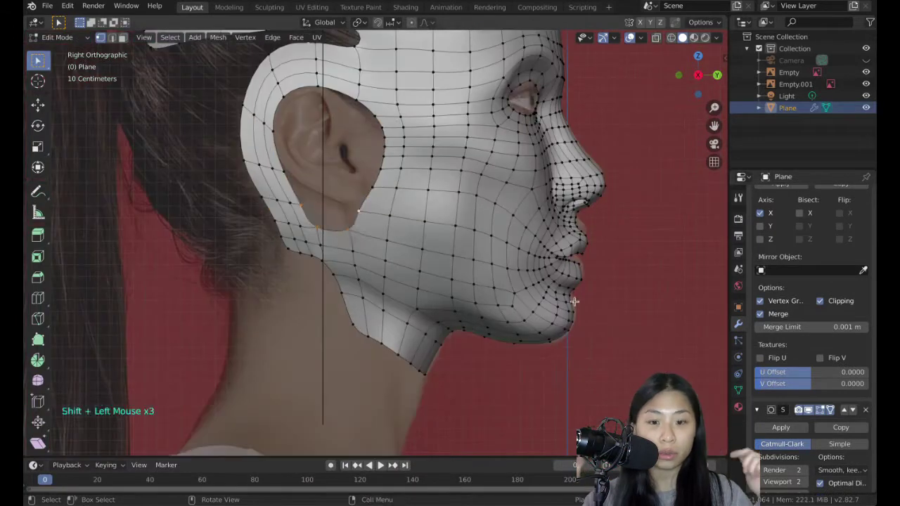
{"action": "left_click", "coordinate": [342, 239]}
{"action": "key", "text": "g"}
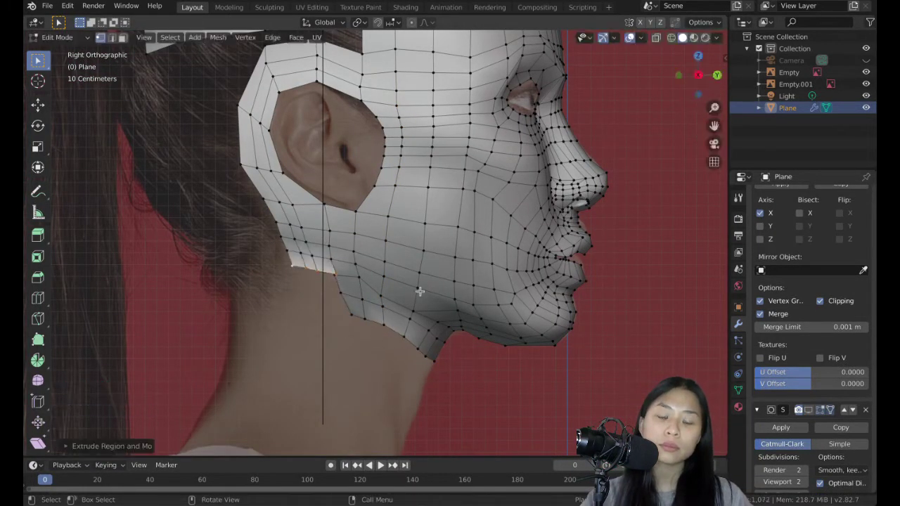
Move the extruded edge below the ear and merge its front vertex with the adjacent neck vertex
{"action": "middle_click_drag", "start_coordinate": [436, 267], "coordinate": [365, 232]}
{"action": "left_click", "coordinate": [303, 272], "text": "alt+shift"}
{"action": "left_click", "coordinate": [328, 273]}
{"action": "middle_click_drag", "start_coordinate": [302, 271], "coordinate": [466, 192]}
{"action": "key", "text": "g"}
{"action": "left_click", "coordinate": [366, 278], "text": "shift"}
{"action": "key", "text": "alt+m"}
{"action": "left_click", "coordinate": [367, 279]}
Extrude the edge below the ear down the side of the neck, reposition it, and add a loop cut across the strip
{"action": "key", "text": "KP_3"}
{"action": "left_click", "coordinate": [334, 275]}
{"action": "left_click", "coordinate": [341, 292], "text": "shift"}
{"action": "left_click", "coordinate": [320, 288], "text": "shift"}
{"action": "key", "text": "e"}
{"action": "key", "text": "KP_3"}
{"action": "key", "text": "g"}
{"action": "middle_click_drag", "start_coordinate": [351, 303], "coordinate": [414, 239]}
{"action": "key", "text": "KP_3"}
{"action": "key", "text": "shift+z"}
{"action": "key", "text": "ctrl+r"}
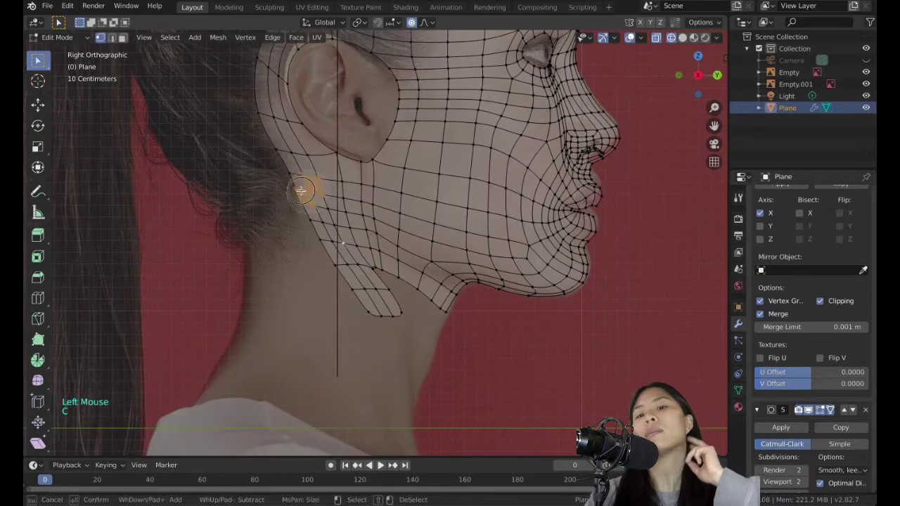
Circle-select the strip down the side of the neck and try to move it along X in the back view
{"action": "left_click_drag", "start_coordinate": [301, 191], "coordinate": [384, 303]}
{"action": "middle_click_drag", "start_coordinate": [383, 302], "coordinate": [464, 247]}
{"action": "key", "text": "ctrl+KP_1"}
{"action": "key", "text": "shift+z"}
{"action": "key", "text": "o"}
{"action": "key", "text": "g"}
{"action": "key", "text": "x"}
{"action": "middle_click_drag", "start_coordinate": [370, 235], "coordinate": [384, 239]}
{"action": "key", "text": "super+z"}
{"action": "key", "text": "super+z"}
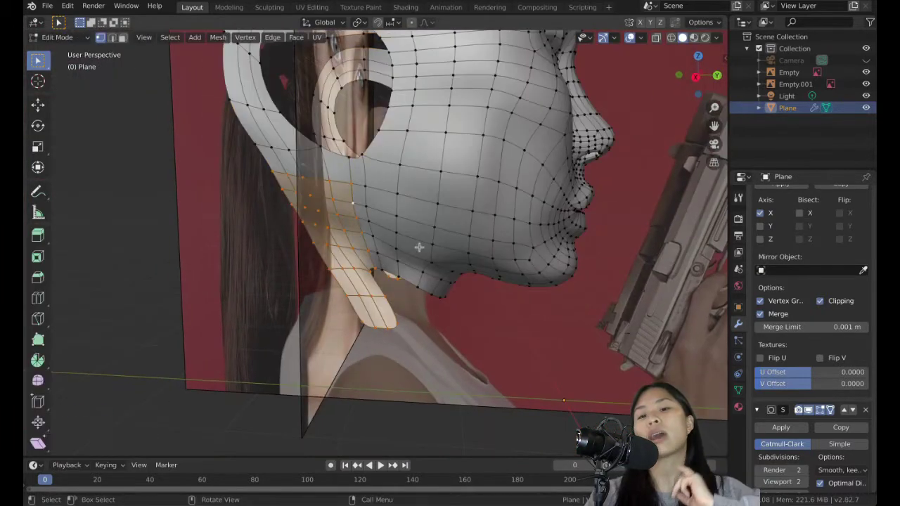
Leave edit mode, examine the whole head mesh against both reference images, and reselect the head mesh
{"action": "left_click", "coordinate": [696, 76]}
{"action": "scroll", "coordinate": [438, 257], "scroll_direction": "up", "scroll_amount": 3}
{"action": "left_click", "coordinate": [378, 175]}
{"action": "key", "text": "Tab"}
{"action": "left_click", "coordinate": [492, 217]}
{"action": "scroll", "coordinate": [492, 217], "scroll_direction": "down", "scroll_amount": 6}
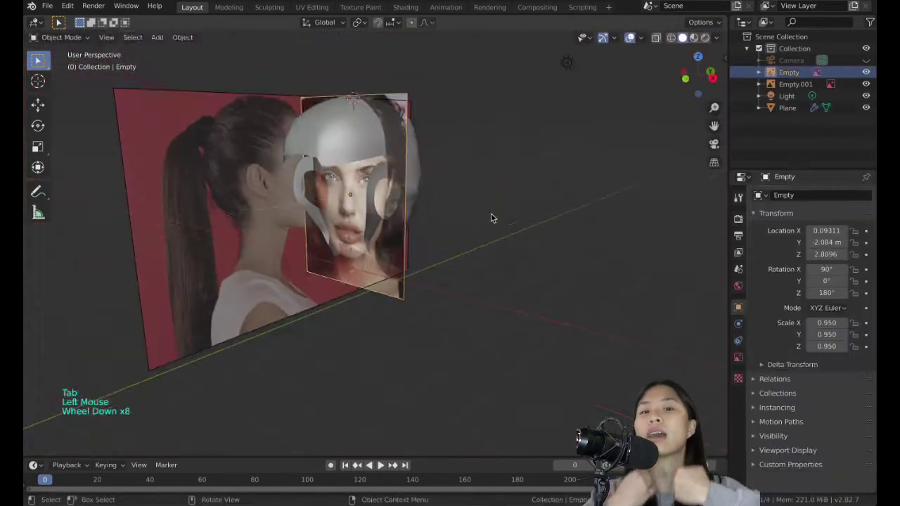
{"action": "left_click", "coordinate": [373, 159]}
{"action": "left_click", "coordinate": [694, 80]}
Reposition the jaw vertices below the ear with proportional editing
{"action": "key", "text": "Tab"}
{"action": "middle_click_drag", "start_coordinate": [422, 232], "coordinate": [382, 253]}
{"action": "key", "text": "g"}
{"action": "left_click", "coordinate": [382, 253]}
{"action": "left_click", "coordinate": [697, 76]}
{"action": "key", "text": "g"}
{"action": "key", "text": "ctrl+shift+z"}
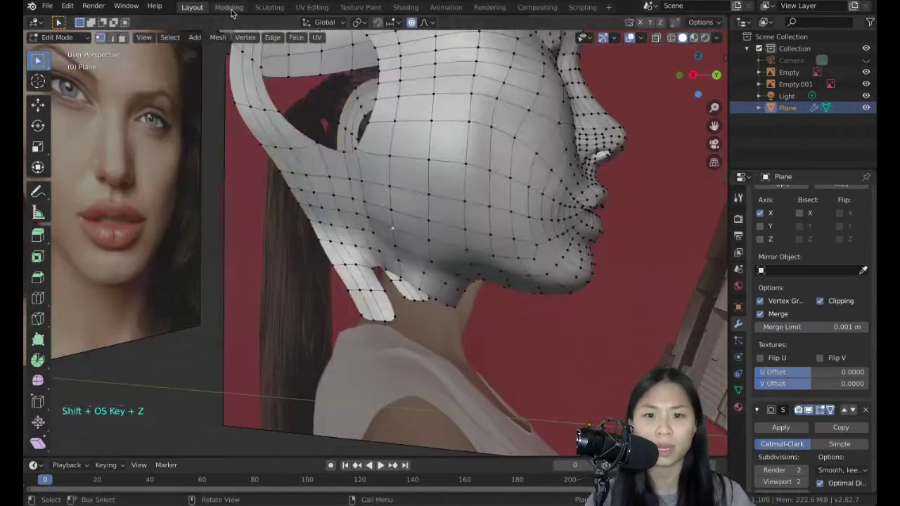
Enter the Sculpting workspace and scrape the junction of jaw and neck strip with the Scrape/Peaks brush at 140 px radius
{"action": "left_click", "coordinate": [269, 7]}
{"action": "key", "text": "shift+f"}
{"action": "left_click", "coordinate": [358, 278]}
{"action": "scroll", "coordinate": [359, 278], "scroll_direction": "down", "scroll_amount": 2}
{"action": "middle_click_drag", "start_coordinate": [296, 358], "coordinate": [359, 321], "text": "shift"}
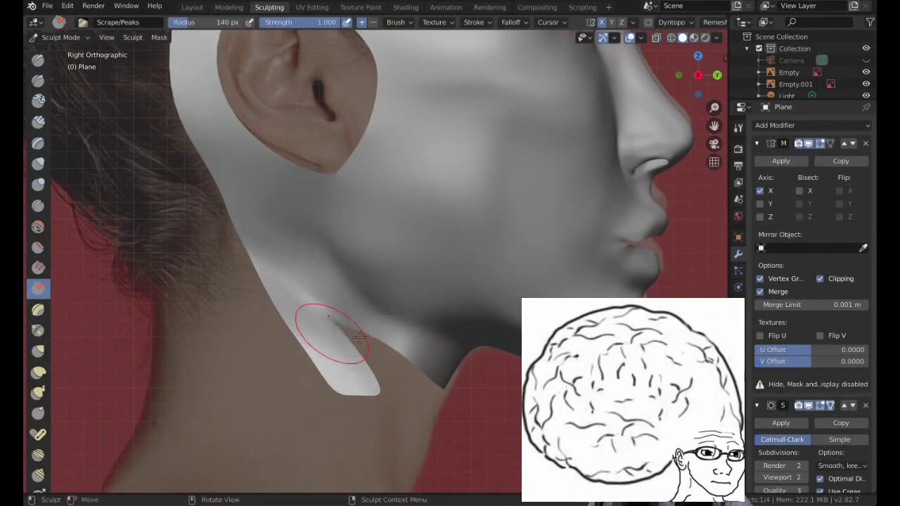
{"action": "left_click", "coordinate": [38, 288]}
{"action": "middle_click_drag", "start_coordinate": [354, 321], "coordinate": [436, 281]}
Return to the Layout workspace and move the front vertices of the neck strip below the jaw in edit mode
{"action": "left_click", "coordinate": [192, 7]}
{"action": "mouse_move", "coordinate": [421, 232]}
{"action": "middle_mouse_down"}
{"action": "mouse_move", "coordinate": [402, 227]}
{"action": "mouse_move", "coordinate": [562, 281]}
{"action": "mouse_move", "coordinate": [401, 281]}
{"action": "middle_mouse_up"}
{"action": "key", "text": "Tab"}
{"action": "key", "text": "g"}
{"action": "left_click", "coordinate": [578, 285]}
{"action": "left_click", "coordinate": [390, 313]}
{"action": "key", "text": "g"}
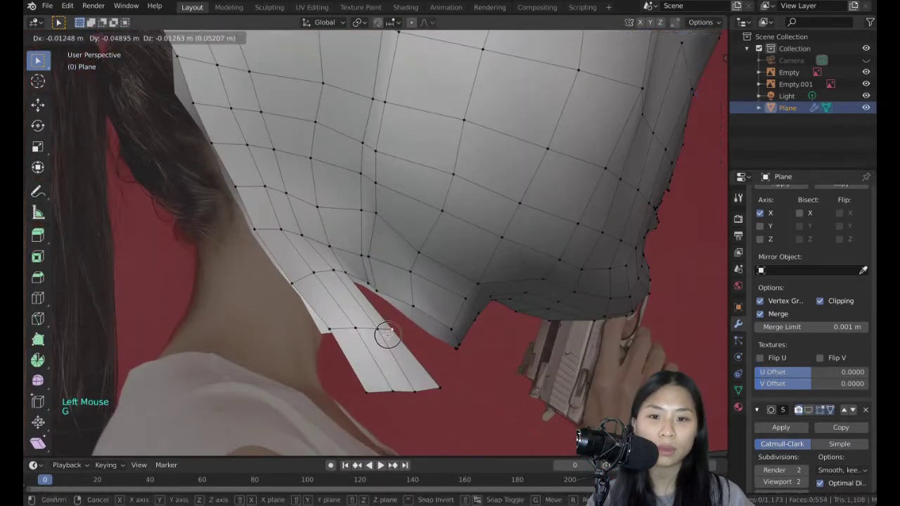
{"action": "left_click", "coordinate": [396, 333]}
{"action": "middle_click_drag", "start_coordinate": [395, 332], "coordinate": [414, 237]}
Return to the Sculpting workspace and work on the area below the ear with Inflate/Deflate at 0.702 strength
{"action": "key", "text": "Tab"}
{"action": "scroll", "coordinate": [448, 289], "scroll_direction": "up", "scroll_amount": 4}
{"action": "left_click", "coordinate": [270, 7]}
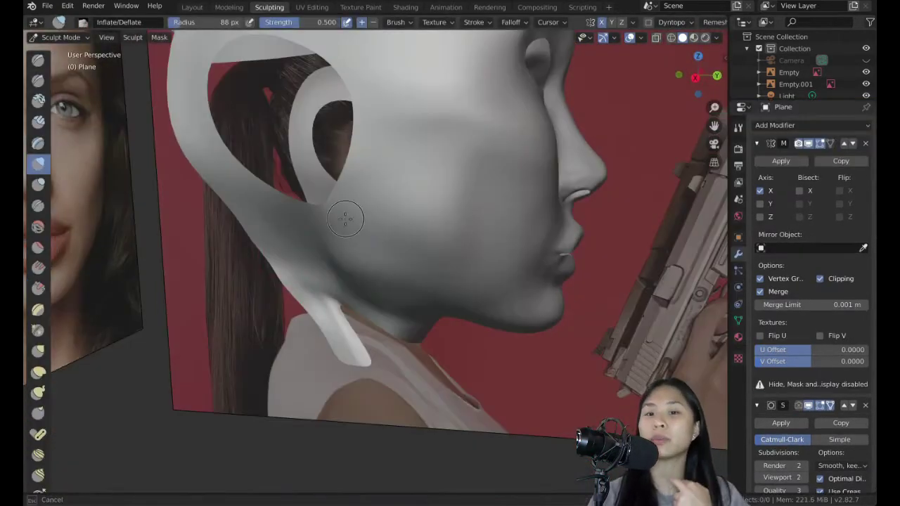
{"action": "key", "text": "ctrl+KP_1"}
{"action": "middle_click_drag", "start_coordinate": [462, 227], "coordinate": [369, 238]}
{"action": "key", "text": "ctrl+KP_1"}
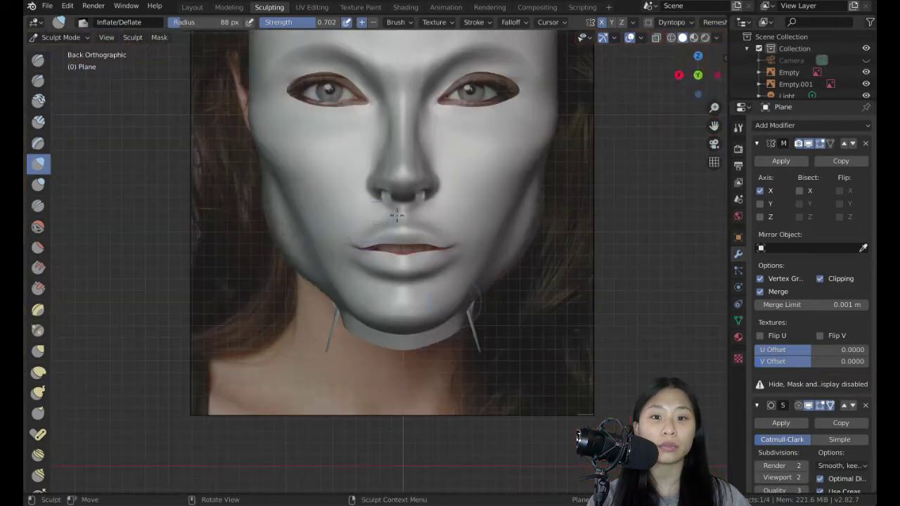
Scrape the surface around the jaw angle and upper neck strip with the Scrape/Peaks brush at 242 px radius
{"action": "key", "text": "KP_3"}
{"action": "scroll", "coordinate": [427, 314], "scroll_direction": "up", "scroll_amount": 5}
{"action": "left_click_drag", "start_coordinate": [486, 363], "coordinate": [307, 288]}
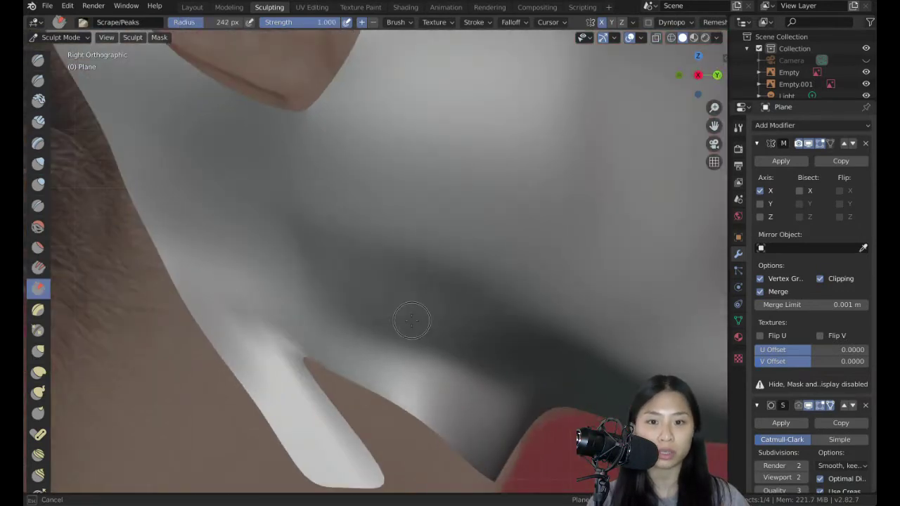
{"action": "scroll", "coordinate": [429, 348], "scroll_direction": "down", "scroll_amount": 2}
{"action": "key", "text": "f"}
{"action": "middle_click_drag", "start_coordinate": [503, 253], "coordinate": [426, 250]}
Move the selected vertices at the jaw angle along Z with proportional editing of size 0.26
{"action": "key", "text": "Tab"}
{"action": "key", "text": "KP_3"}
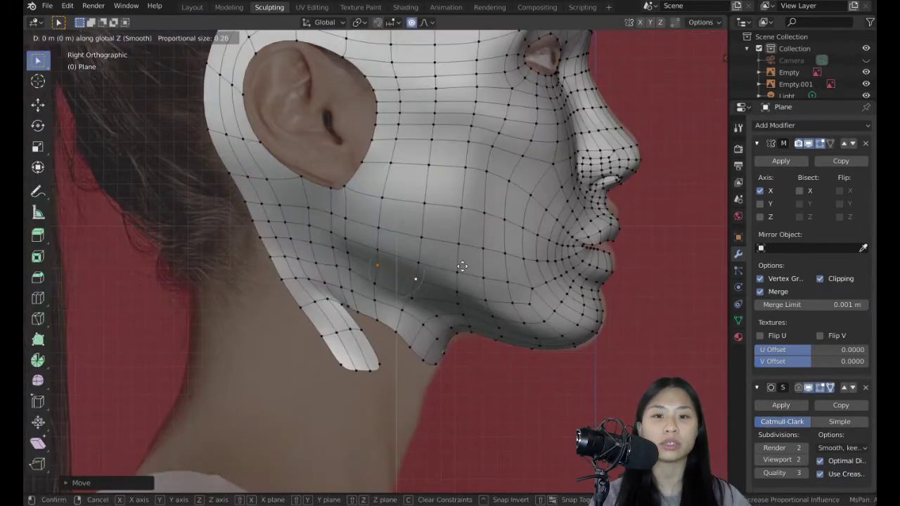
{"action": "key", "text": "KP_1"}
{"action": "key", "text": "Tab"}
Check the sculpted jaw and neck from the side and front, and save the file
{"action": "key", "text": "KP_3"}
{"action": "scroll", "coordinate": [402, 273], "scroll_direction": "up", "scroll_amount": 2}
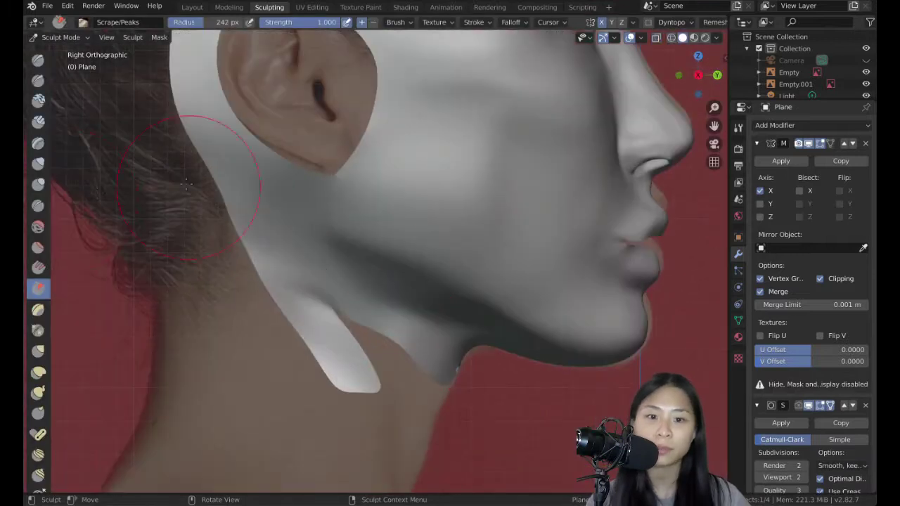
{"action": "key", "text": "KP_1"}
{"action": "scroll", "coordinate": [423, 288], "scroll_direction": "down", "scroll_amount": 2}
{"action": "key", "text": "Tab"}
{"action": "key", "text": "Tab"}
{"action": "key", "text": "ctrl+KP_1"}
{"action": "key", "text": "ctrl+s"}
{"action": "key", "text": "ctrl+Tab"}
{"action": "key", "text": "shift+z"}
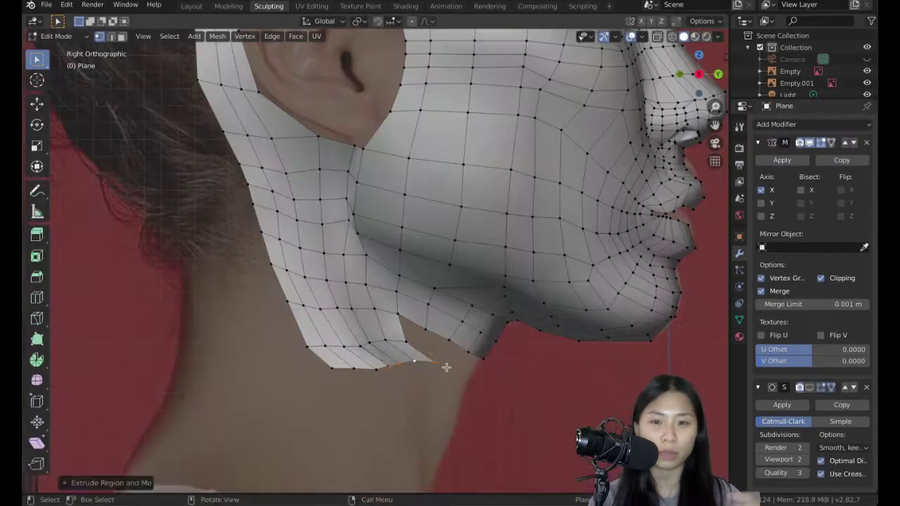
Merge the extruded neck vertices At Last, even out the neck's lower edge with proportional editing, and save the file
{"action": "left_click", "coordinate": [406, 364], "text": "shift"}
{"action": "key", "text": "alt+m"}
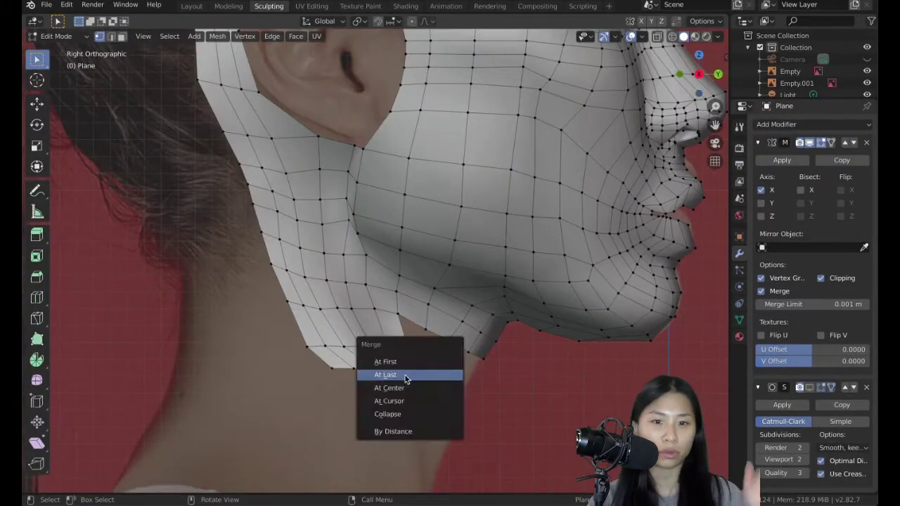
{"action": "left_click", "coordinate": [405, 378]}
{"action": "key", "text": "g"}
{"action": "left_click", "coordinate": [402, 367]}
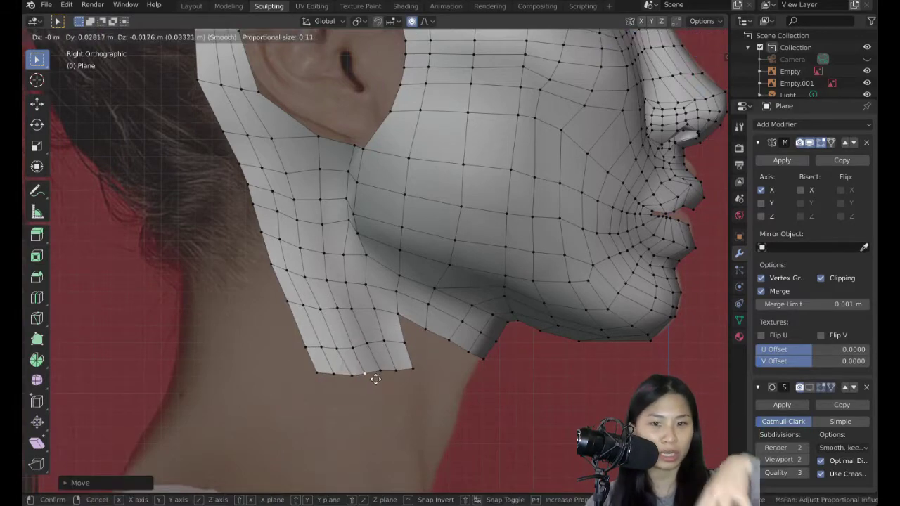
{"action": "left_click", "coordinate": [380, 382]}
{"action": "scroll", "coordinate": [380, 381], "scroll_direction": "down", "scroll_amount": 2}
{"action": "key", "text": "ctrl+s"}
Toggle the subdivision's viewport display, adjust the vertices around the ear and side of the neck, and save the file
{"action": "middle_click_drag", "start_coordinate": [466, 325], "coordinate": [481, 386], "text": "shift"}
{"action": "left_click", "coordinate": [809, 387]}
{"action": "key", "text": "g"}
{"action": "left_click", "coordinate": [355, 270]}
{"action": "key", "text": "Tab"}
{"action": "key", "text": "Tab"}
{"action": "key", "text": "g"}
{"action": "left_click", "coordinate": [422, 339]}
{"action": "key", "text": "Tab"}
{"action": "key", "text": "ctrl+s"}
{"action": "key", "text": "Tab"}
{"action": "key", "text": "g"}
{"action": "key", "text": "ctrl+s"}
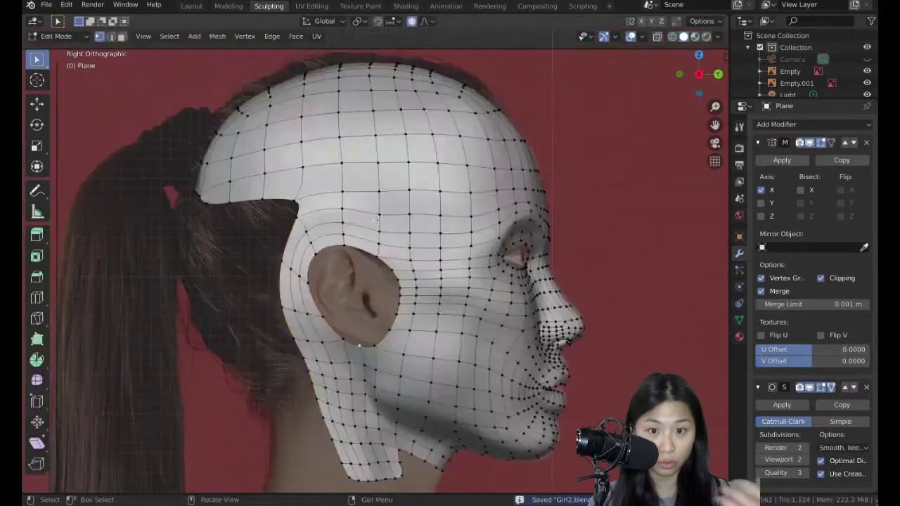
Turn off the subdivision's viewport display, extrude the skull's rear lower edge downward and flatten it with a scale of 0
{"action": "middle_click_drag", "start_coordinate": [377, 220], "coordinate": [246, 203]}
{"action": "key", "text": "KP_3"}
{"action": "left_click", "coordinate": [809, 387]}
{"action": "middle_click_drag", "start_coordinate": [325, 270], "coordinate": [329, 215], "text": "shift"}
{"action": "key", "text": "e"}
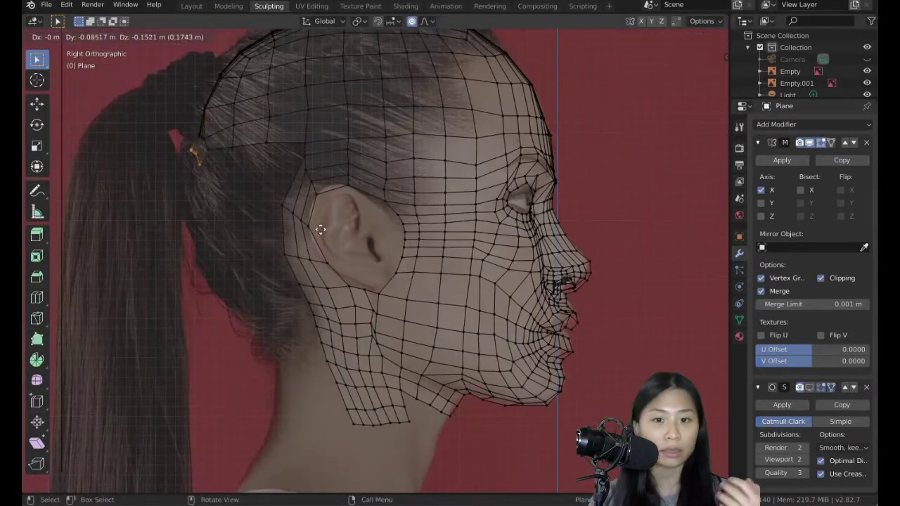
{"action": "key", "text": "0"}
{"action": "key", "text": "Return"}
Box-select the vertices at the back of the skull and move them onto the head's outline with proportional editing
{"action": "left_click", "coordinate": [718, 73]}
{"action": "middle_click_drag", "start_coordinate": [605, 175], "coordinate": [352, 211]}
{"action": "key", "text": "alt+z"}
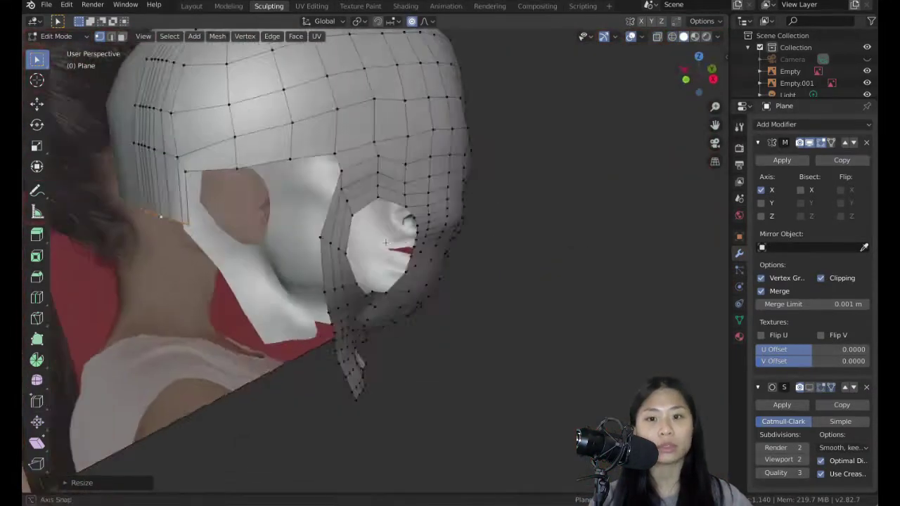
{"action": "key", "text": "KP_3"}
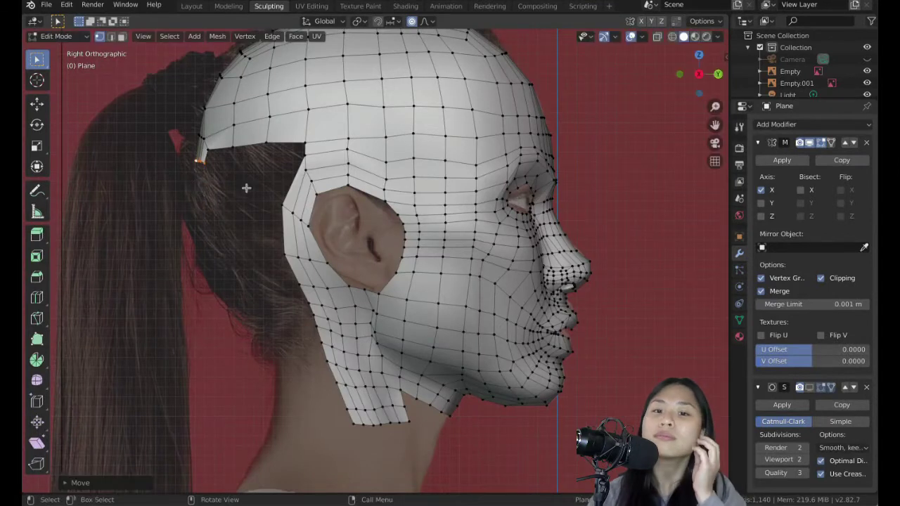
{"action": "left_click", "coordinate": [114, 182]}
{"action": "left_click_drag", "start_coordinate": [180, 154], "coordinate": [291, 190]}
{"action": "key", "text": "g"}
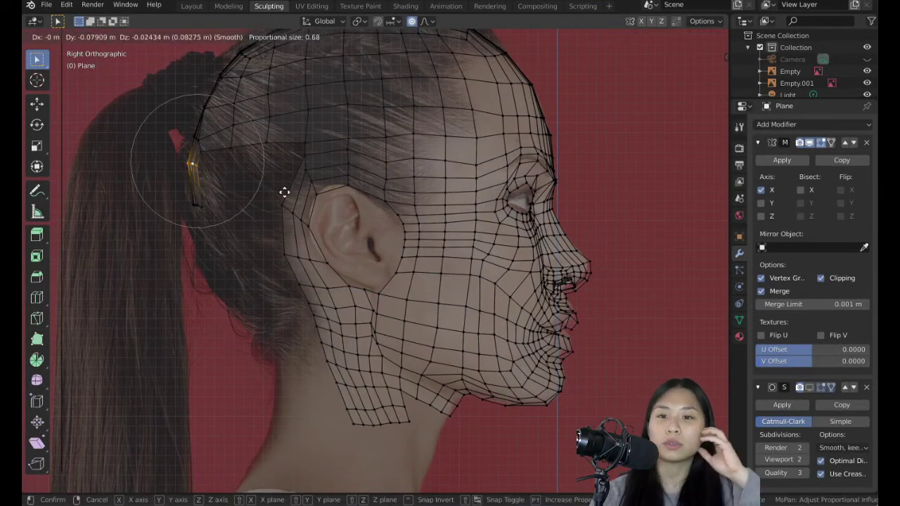
{"action": "left_click", "coordinate": [285, 192]}
Turn off proportional editing, extrude the back strip's lower edge further down and scale the new row along Y
{"action": "left_click_drag", "start_coordinate": [175, 195], "coordinate": [218, 219]}
{"action": "left_click", "coordinate": [412, 24]}
{"action": "key", "text": "e"}
{"action": "key", "text": "s"}
{"action": "key", "text": "y"}
Delete the surplus geometry along the side edge of the back strip
{"action": "key", "text": "c"}
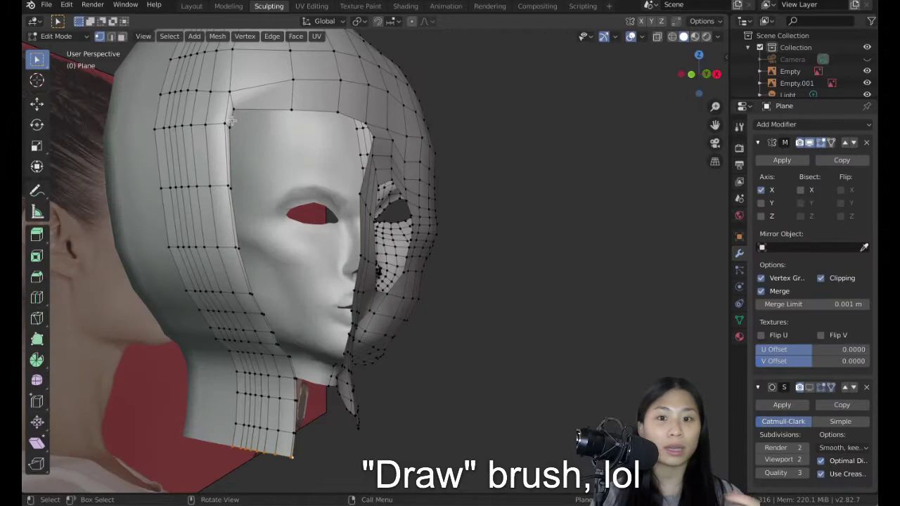
{"action": "key", "text": "Escape"}
{"action": "key", "text": "x"}
{"action": "left_click", "coordinate": [302, 341]}
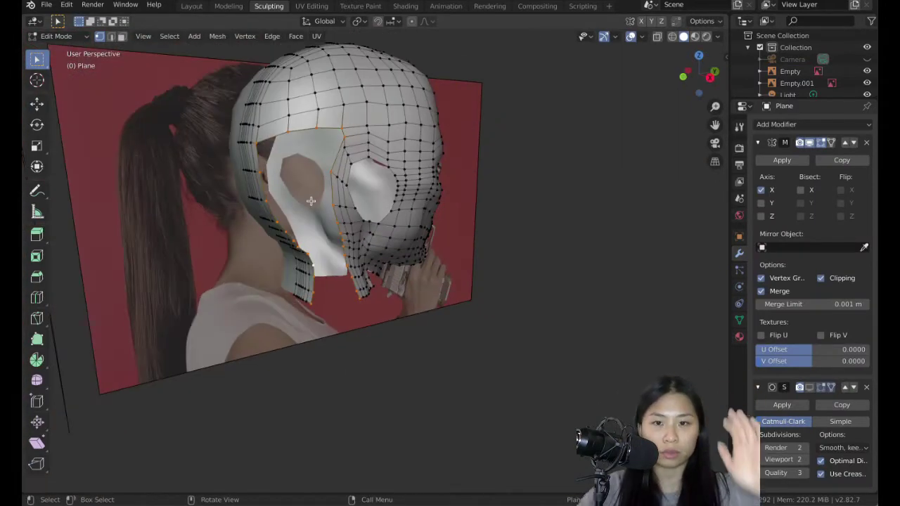
Bridge the back strip to the side of the head and subdivide the new patch's upper and lower edges
{"action": "key", "text": "ctrl+e"}
{"action": "left_click", "coordinate": [286, 127]}
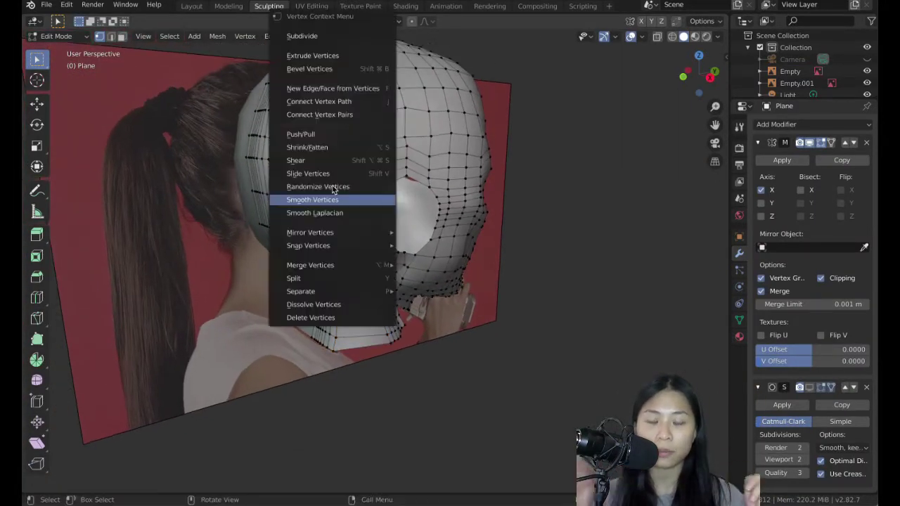
{"action": "right_click", "coordinate": [350, 209]}
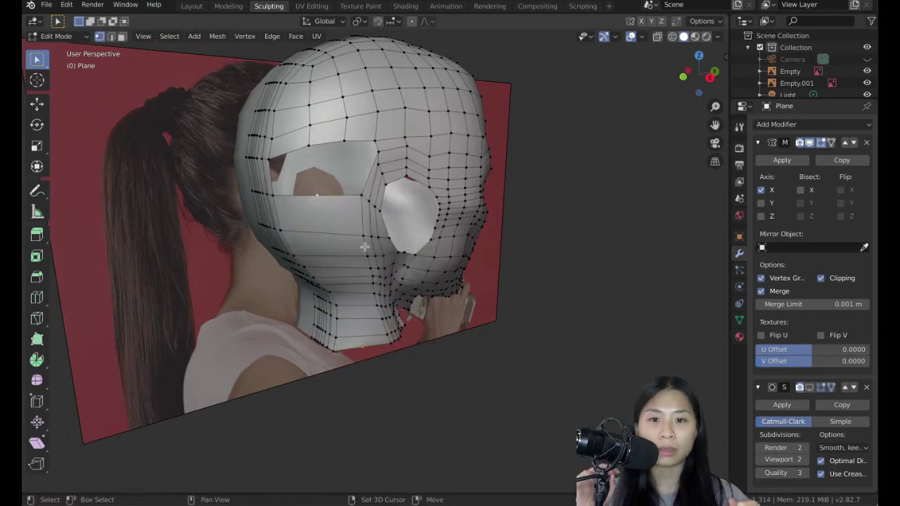
{"action": "left_click", "coordinate": [369, 257]}
Circle-select the vertical vertex column on the back of the head, try scaling it along Y, and reposition its vertices
{"action": "middle_click_drag", "start_coordinate": [369, 257], "coordinate": [388, 256]}
{"action": "key", "text": "c"}
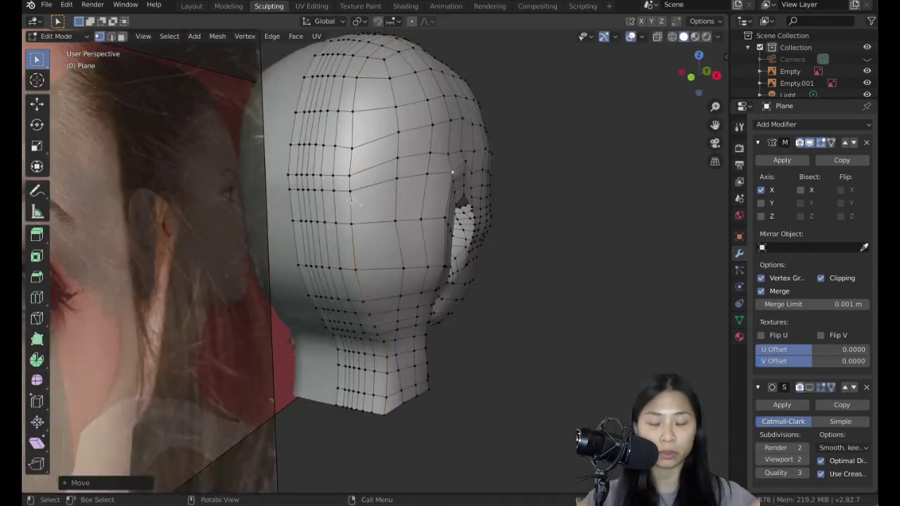
{"action": "middle_click_drag", "start_coordinate": [350, 200], "coordinate": [525, 240]}
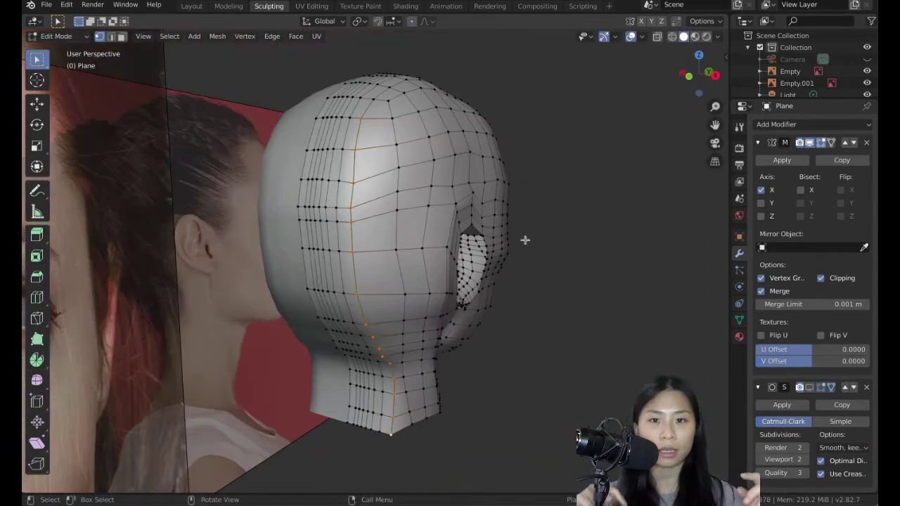
{"action": "key", "text": "s"}
{"action": "key", "text": "y"}
{"action": "right_click", "coordinate": [408, 274]}
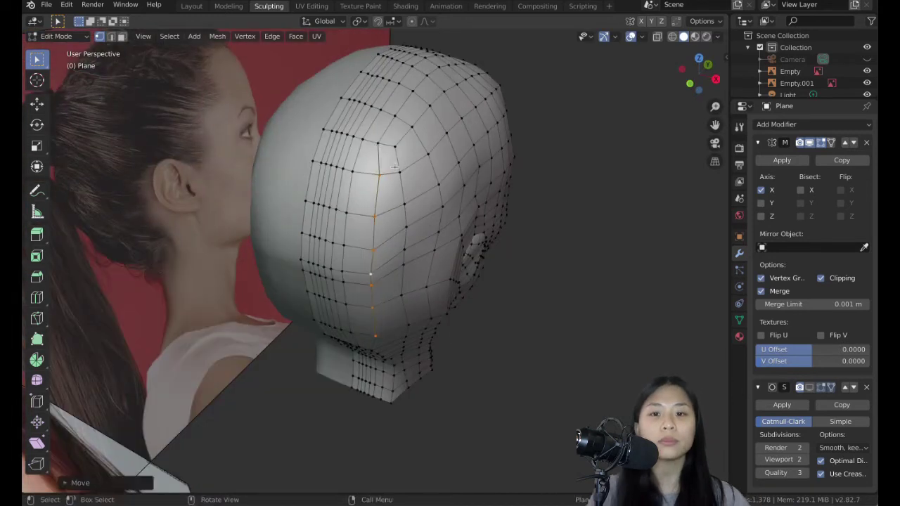
{"action": "key", "text": "g"}
{"action": "left_click", "coordinate": [382, 336]}
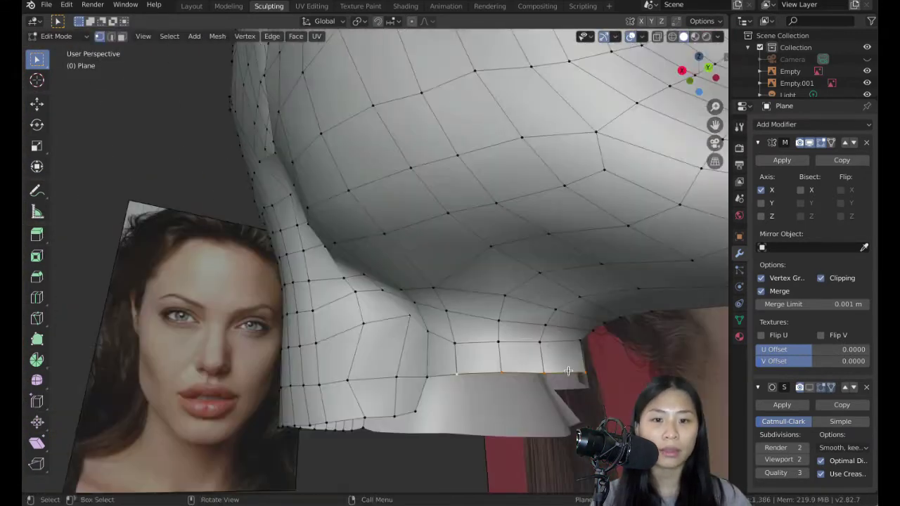
Extrude the neck's lower front edge downward, using the side view with X-ray
{"action": "key", "text": "e"}
{"action": "key", "text": "KP_3"}
{"action": "key", "text": "alt+z"}
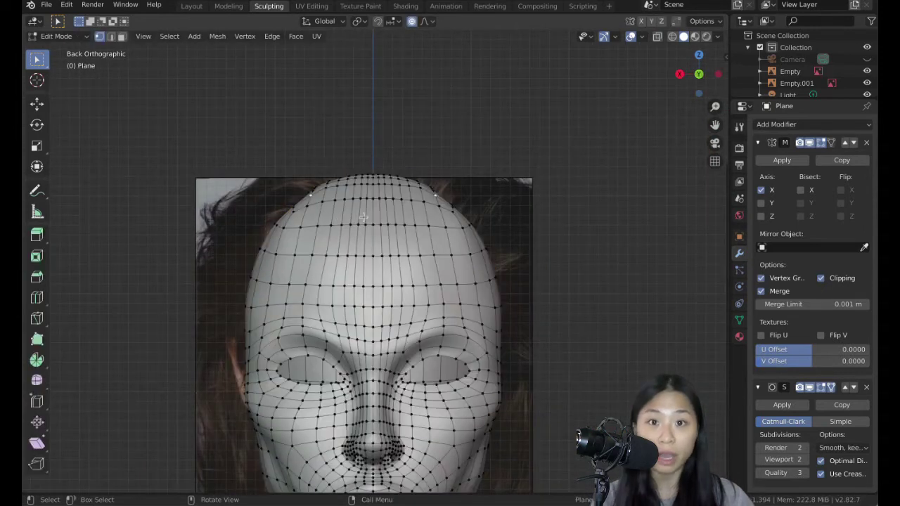
Move the crown's side vertices outward in the back view with proportional editing
{"action": "key", "text": "g"}
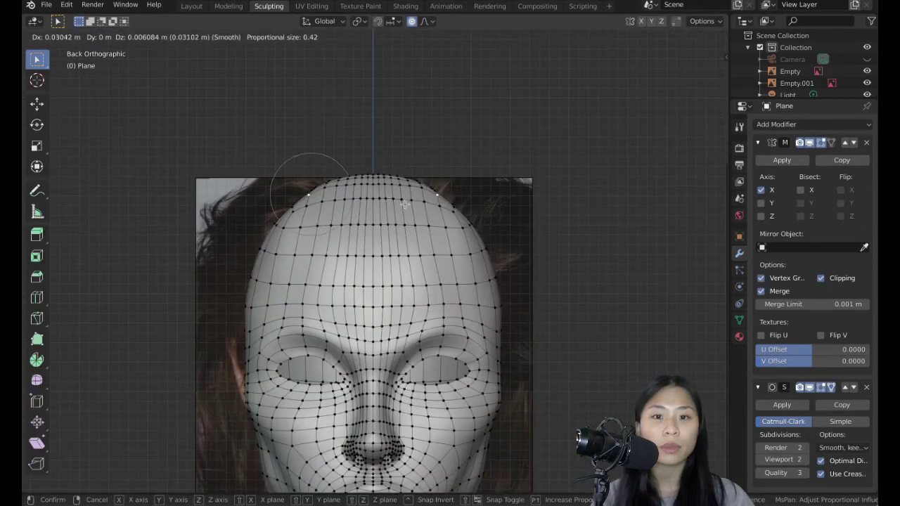
{"action": "left_click", "coordinate": [289, 220]}
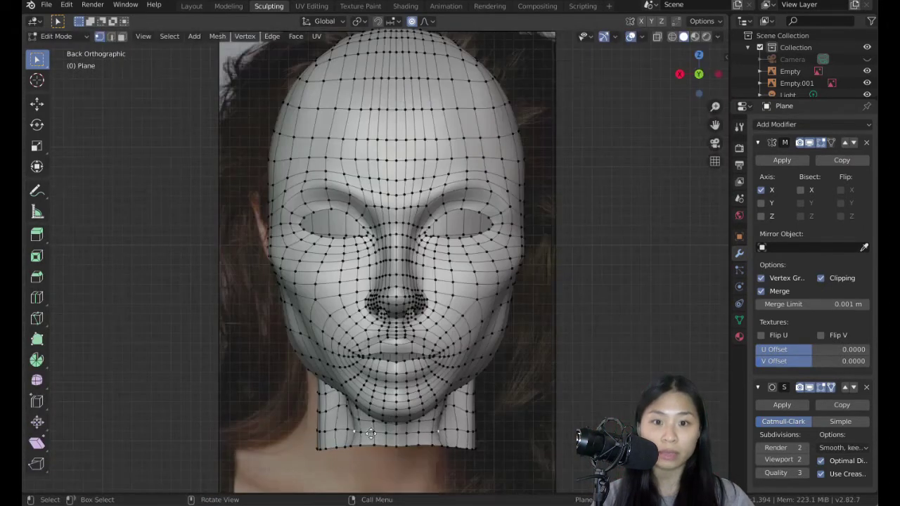
Adjust the neck's lower front vertices with proportional editing and move the neck's side columns along X
{"action": "left_click", "coordinate": [366, 434]}
{"action": "left_click", "coordinate": [337, 407]}
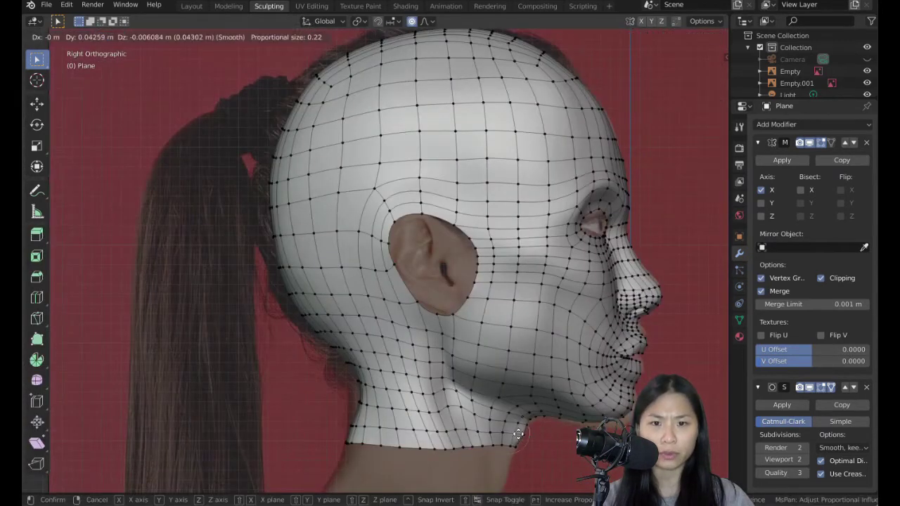
{"action": "key", "text": "Return"}
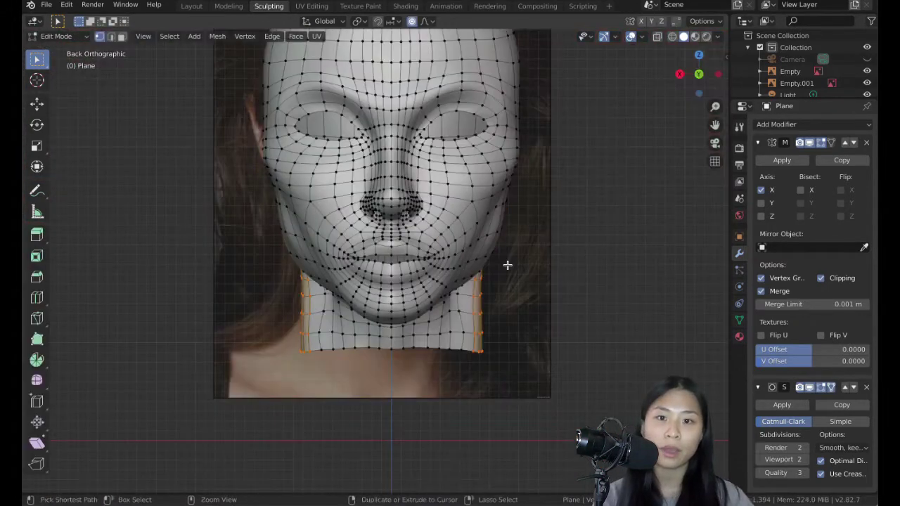
{"action": "key", "text": "g"}
{"action": "key", "text": "x"}
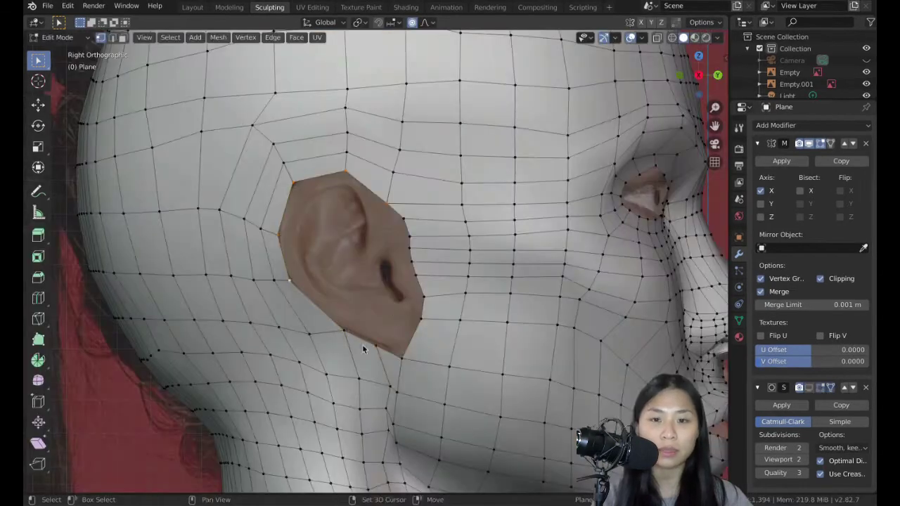
Separate the ear opening's rim into its own object and open it for editing
{"action": "key", "text": "p"}
{"action": "left_click", "coordinate": [374, 314]}
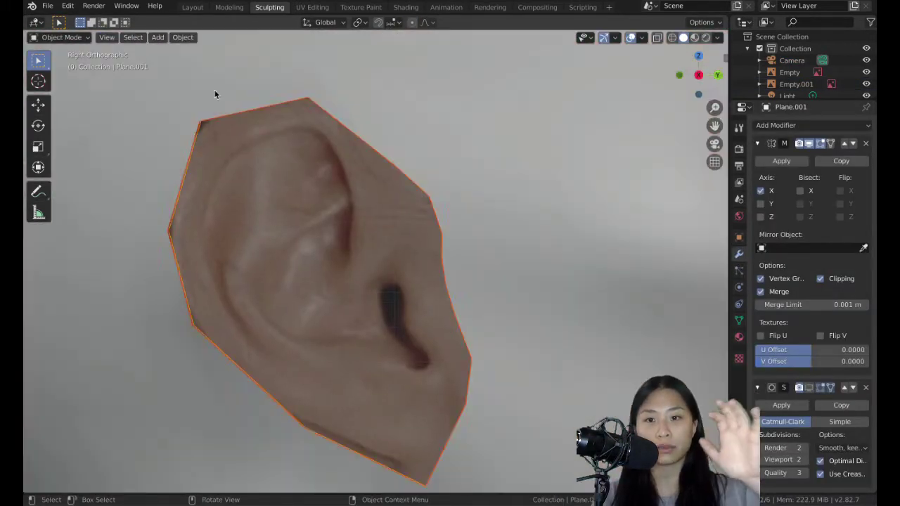
{"action": "key", "text": "Tab"}
{"action": "key", "text": "Tab"}
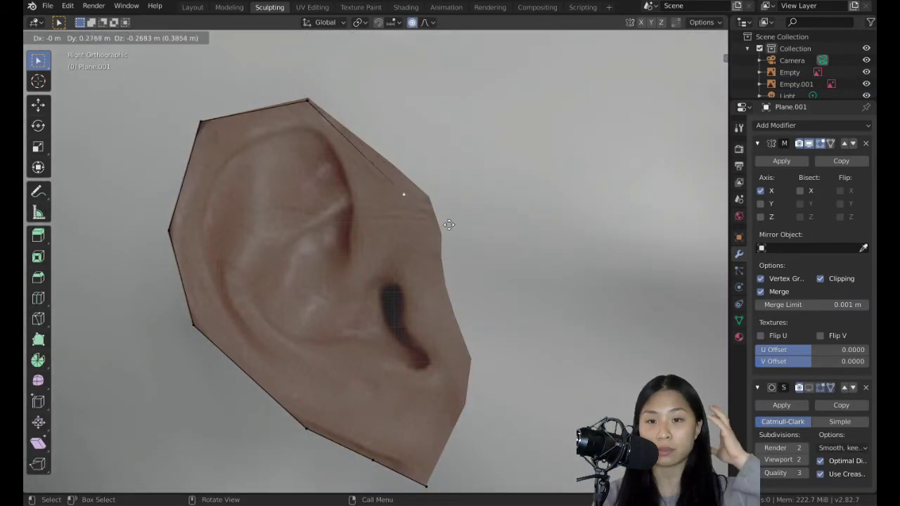
{"action": "key", "text": "Tab"}
{"action": "key", "text": "Tab"}
{"action": "key", "text": "Tab"}
{"action": "key", "text": "Tab"}
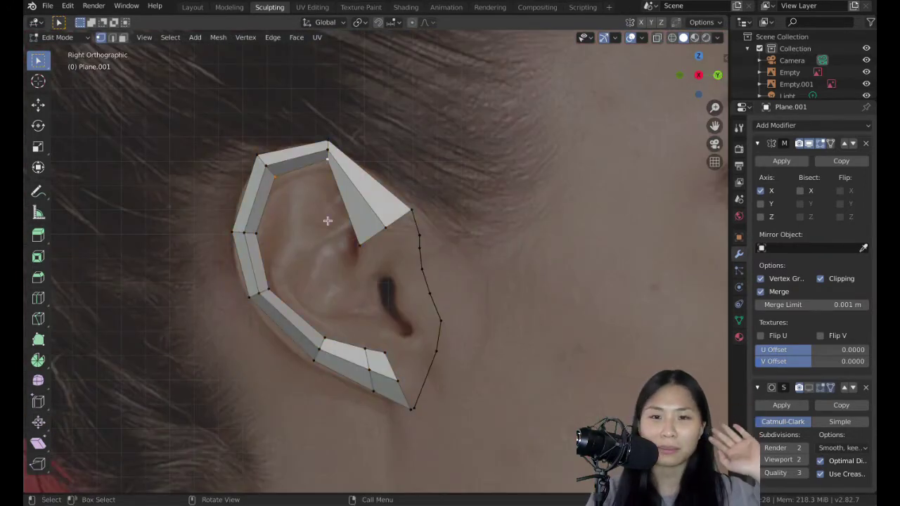
Build a second face strip inside the ear, extruding it from below the upper rim down along the antihelix toward the lobe
{"action": "scroll", "coordinate": [325, 197], "scroll_direction": "up", "scroll_amount": 2}
{"action": "right_click", "coordinate": [295, 125]}
{"action": "left_click", "coordinate": [281, 26]}
{"action": "left_click", "coordinate": [272, 130]}
{"action": "key", "text": "g"}
{"action": "right_click", "coordinate": [286, 138]}
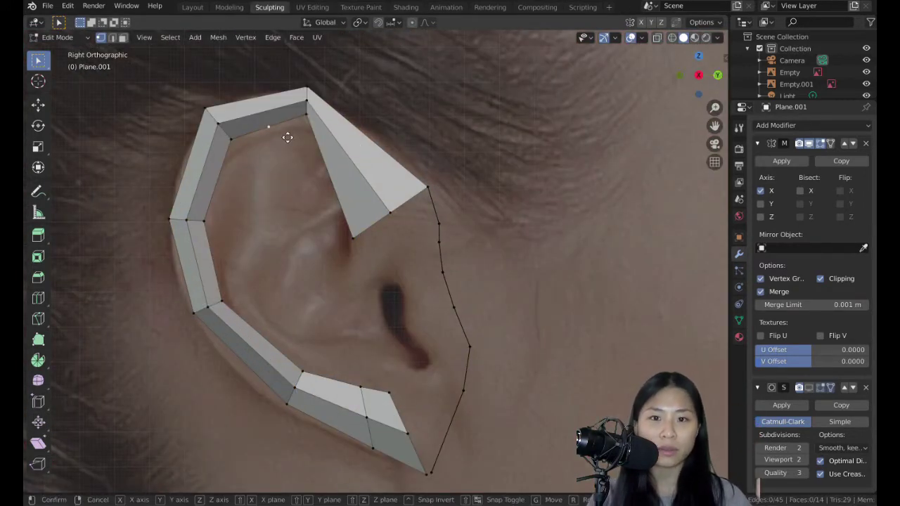
{"action": "right_click", "coordinate": [254, 144]}
{"action": "left_click", "coordinate": [261, 124]}
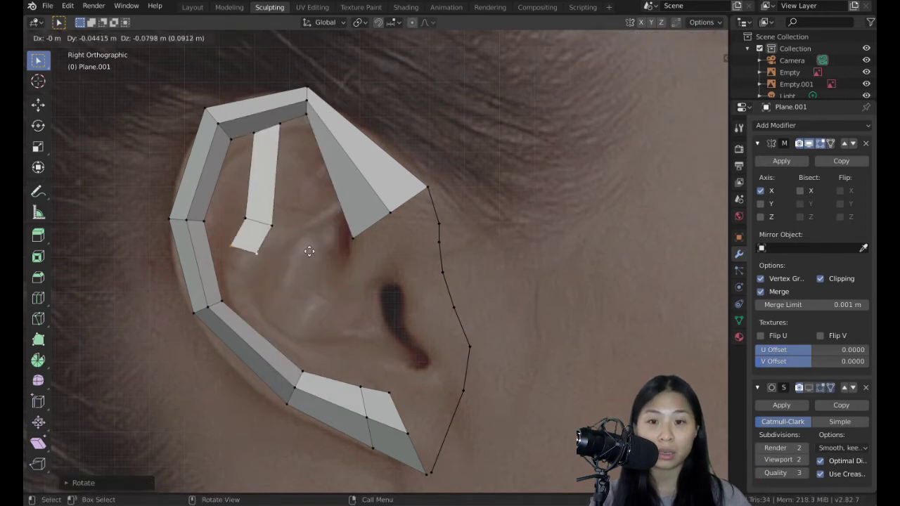
{"action": "left_click", "coordinate": [265, 287]}
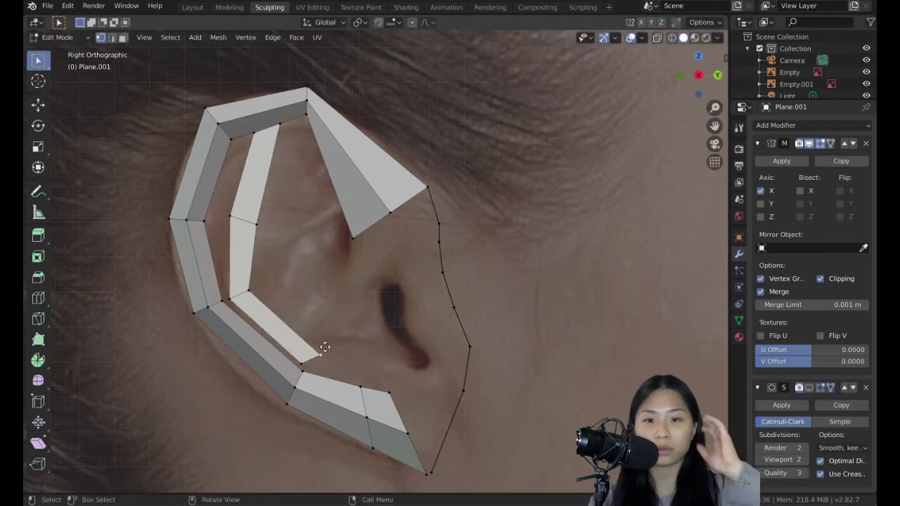
{"action": "key", "text": "e"}
{"action": "left_click", "coordinate": [410, 398]}
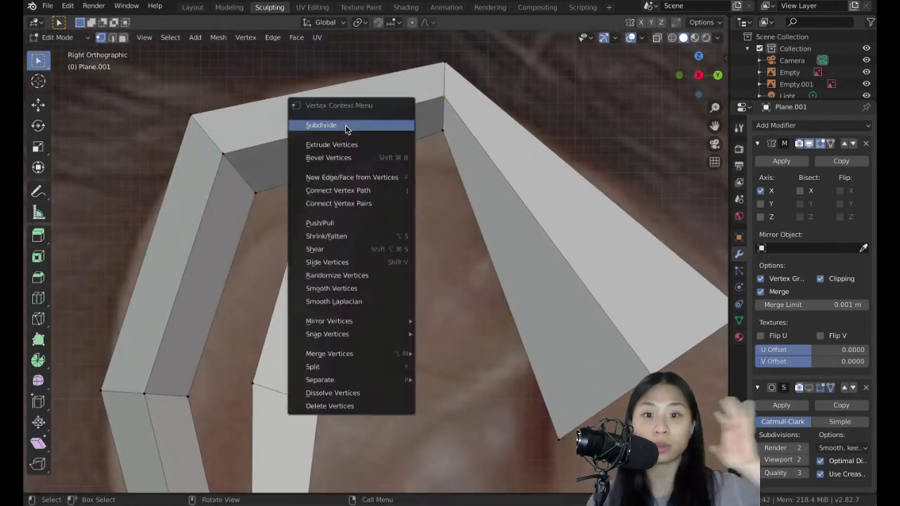
Move the inner strip's vertices along X in the back view to give the ear fold depth
{"action": "scroll", "coordinate": [373, 165], "scroll_direction": "down", "scroll_amount": 3}
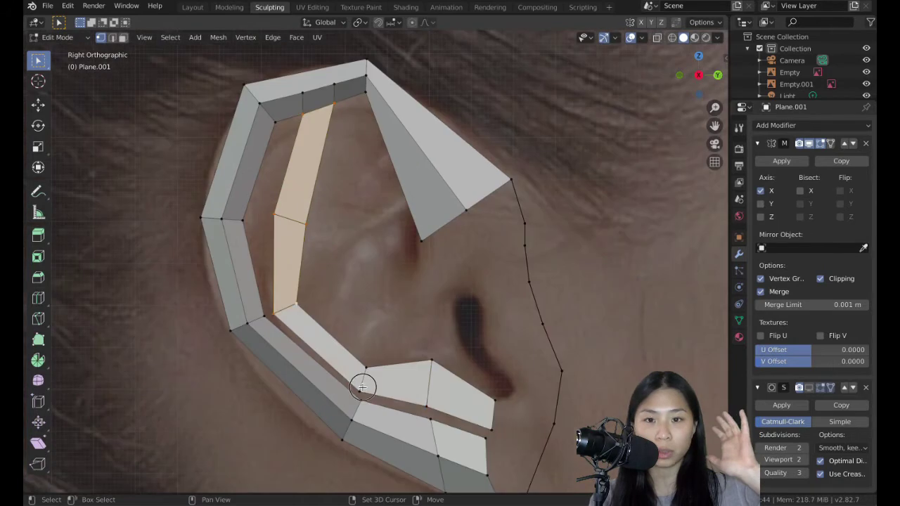
{"action": "middle_click_drag", "start_coordinate": [361, 377], "coordinate": [422, 325]}
{"action": "left_click", "coordinate": [717, 75]}
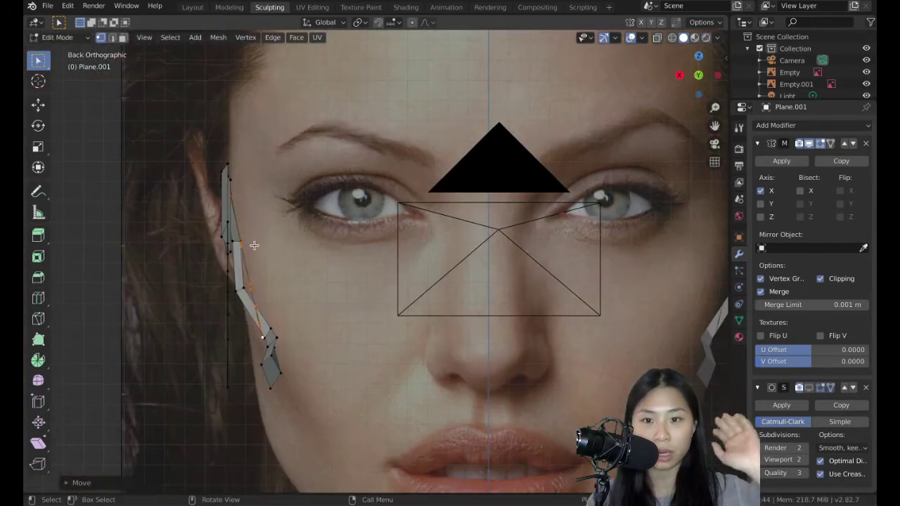
{"action": "left_click", "coordinate": [253, 245]}
{"action": "key", "text": "g"}
{"action": "key", "text": "x"}
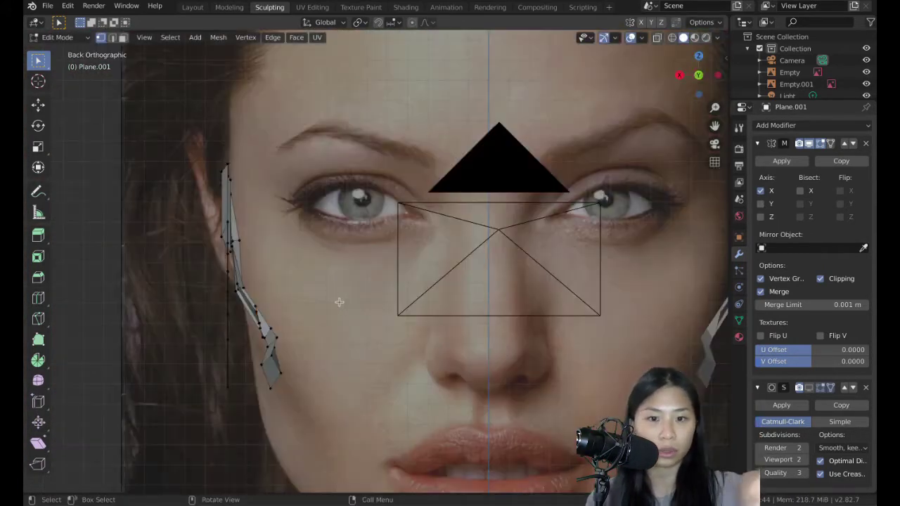
{"action": "key", "text": "g"}
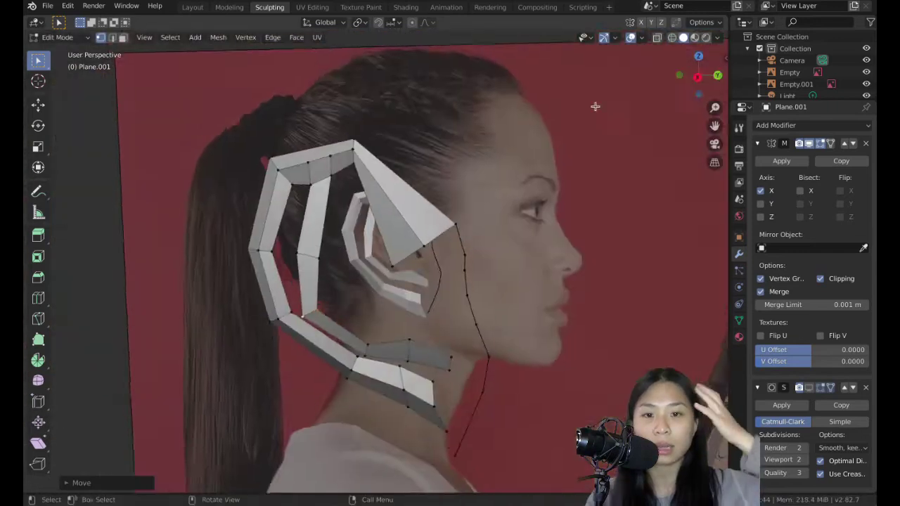
Fill faces between the inner strip and the ear's upper front edge, adding and positioning a vertex on that edge
{"action": "scroll", "coordinate": [317, 237], "scroll_direction": "up", "scroll_amount": 5}
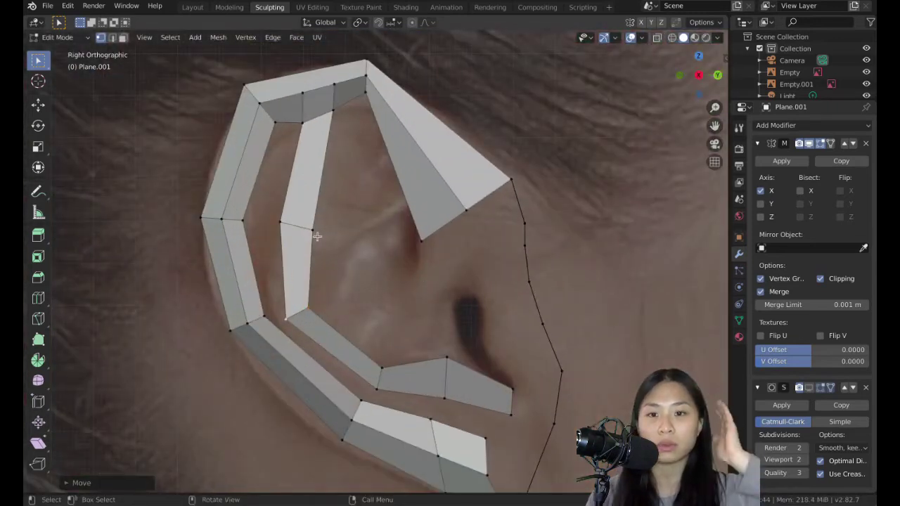
{"action": "left_click", "coordinate": [419, 238], "text": "shift"}
{"action": "key", "text": "f"}
{"action": "left_click", "coordinate": [393, 166]}
{"action": "key", "text": "g"}
{"action": "left_click", "coordinate": [397, 193]}
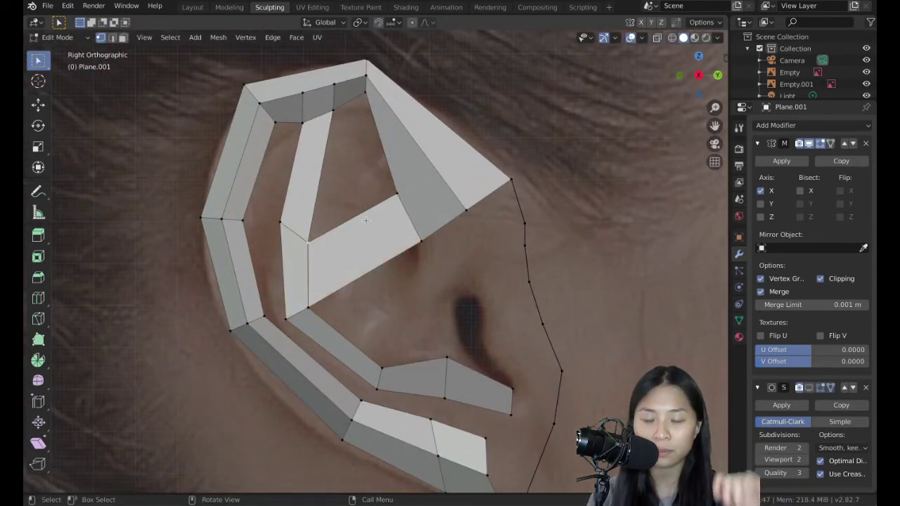
{"action": "key", "text": "f"}
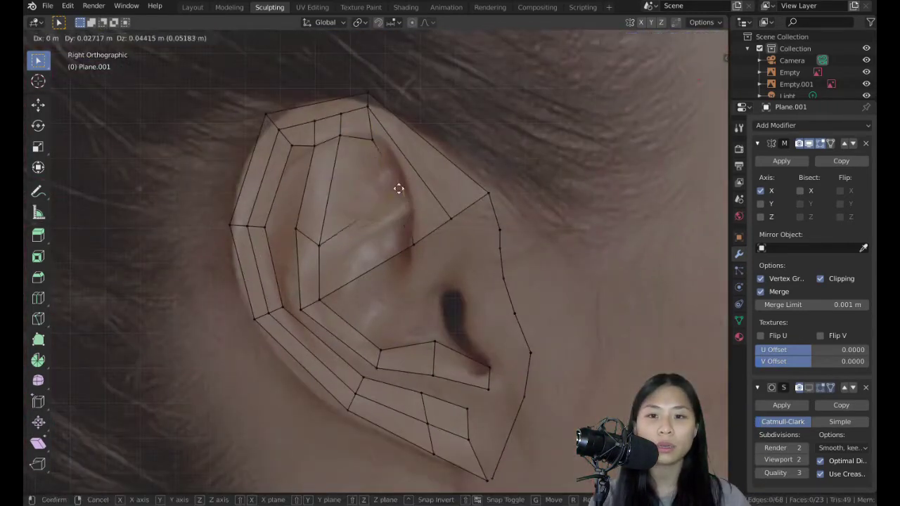
Fit the upper front vertices to the reference, connect them with an edge, and fill faces between the upper rim and inner strip
{"action": "left_click", "coordinate": [406, 187]}
{"action": "left_click", "coordinate": [410, 164]}
{"action": "left_click", "coordinate": [406, 187], "text": "shift"}
{"action": "key", "text": "j"}
{"action": "left_click", "coordinate": [297, 229]}
{"action": "key", "text": "f"}
{"action": "key", "text": "f"}
Fill the lower gap between the ear rim and inner strip with faces, checking the result in solid shading
{"action": "left_click", "coordinate": [302, 310]}
{"action": "left_click", "coordinate": [377, 367], "text": "shift"}
{"action": "left_click", "coordinate": [364, 377], "text": "shift"}
{"action": "left_click", "coordinate": [283, 307], "text": "shift"}
{"action": "key", "text": "f"}
{"action": "left_click", "coordinate": [467, 409]}
{"action": "key", "text": "f"}
{"action": "scroll", "coordinate": [453, 262], "scroll_direction": "down", "scroll_amount": 1}
{"action": "key", "text": "z"}
{"action": "left_click", "coordinate": [538, 261]}
{"action": "key", "text": "z"}
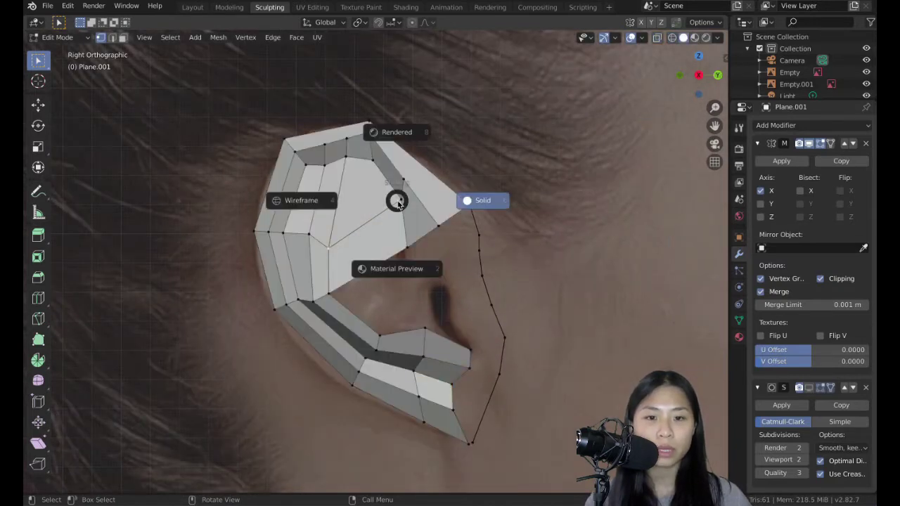
{"action": "left_click", "coordinate": [303, 201]}
Inset the face of the ear's upper hollow by extruding and scaling it inward
{"action": "scroll", "coordinate": [396, 190], "scroll_direction": "up", "scroll_amount": 2}
{"action": "key", "text": "3"}
{"action": "left_click", "coordinate": [394, 167]}
{"action": "key", "text": "s"}
{"action": "scroll", "coordinate": [447, 251], "scroll_direction": "down", "scroll_amount": 2}
{"action": "scroll", "coordinate": [448, 250], "scroll_direction": "up", "scroll_amount": 2}
{"action": "key", "text": "Tab"}
{"action": "key", "text": "Tab"}
{"action": "key", "text": "1"}
Move the vertices of the ridge below the upper hollow to follow the reference
{"action": "left_click", "coordinate": [309, 242]}
{"action": "key", "text": "g"}
{"action": "left_click", "coordinate": [333, 270]}
{"action": "left_click", "coordinate": [422, 243]}
{"action": "key", "text": "g"}
Fill the concha opening with a face, and extrude and scale that face inward
{"action": "left_click", "coordinate": [383, 368], "text": "shift"}
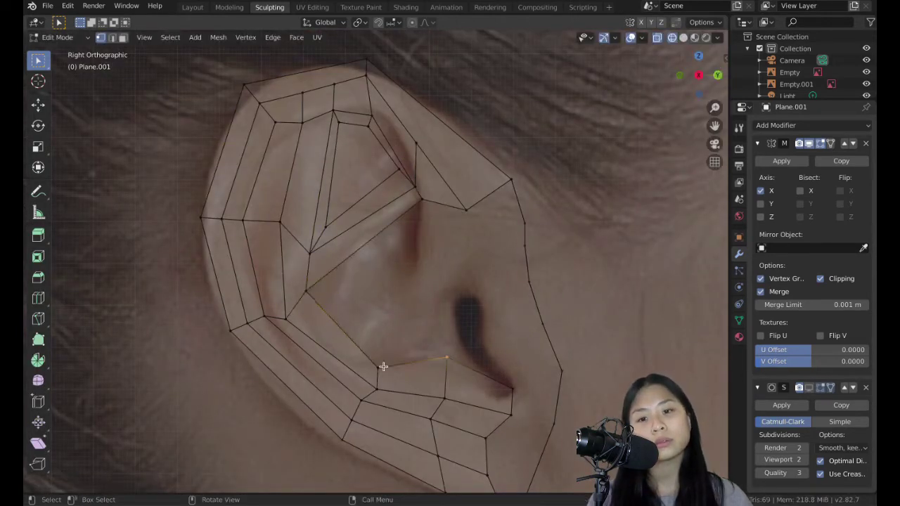
{"action": "left_click", "coordinate": [308, 308], "text": "shift"}
{"action": "key", "text": "f"}
{"action": "key", "text": "e"}
{"action": "key", "text": "s"}
{"action": "middle_click_drag", "start_coordinate": [414, 221], "coordinate": [369, 221]}
{"action": "left_click", "coordinate": [686, 75]}
Fill a face over the ear canal area between the concha and the ear's front edge
{"action": "left_click", "coordinate": [472, 339]}
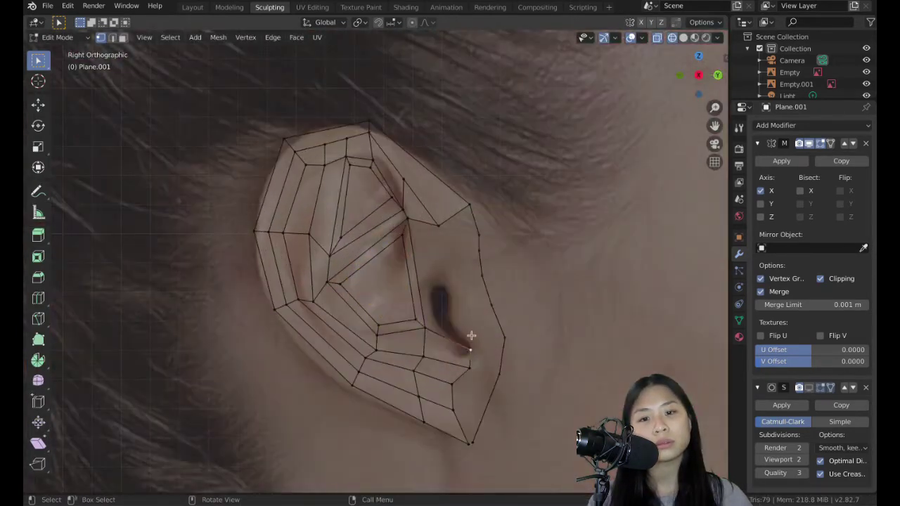
{"action": "left_click", "coordinate": [429, 320], "text": "shift"}
{"action": "left_click", "coordinate": [413, 213], "text": "shift"}
{"action": "left_click", "coordinate": [442, 222], "text": "shift"}
{"action": "key", "text": "f"}
{"action": "scroll", "coordinate": [536, 272], "scroll_direction": "up", "scroll_amount": 2}
{"action": "middle_click_drag", "start_coordinate": [462, 265], "coordinate": [397, 242], "text": "shift"}
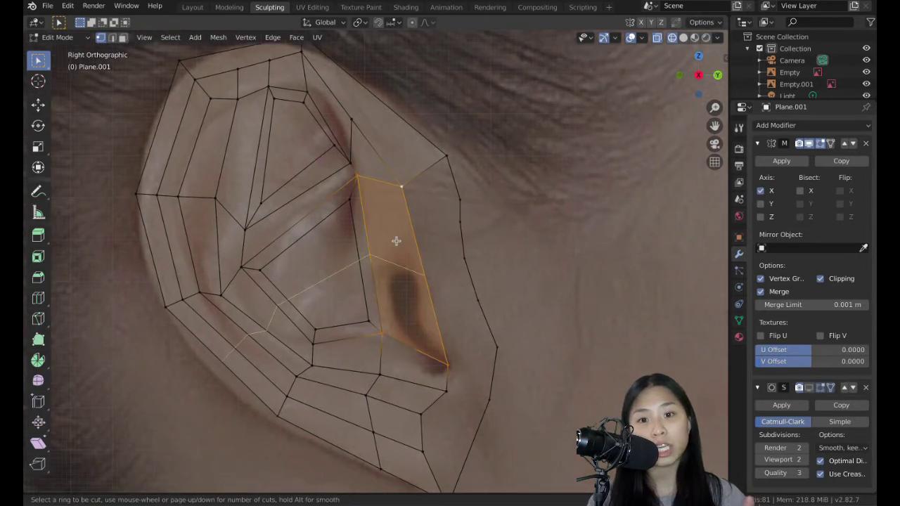
Add a loop cut through the ear canal face and concha, and remove its two outermost vertices near the rim
{"action": "left_click", "coordinate": [396, 241]}
{"action": "left_click", "coordinate": [397, 238]}
{"action": "left_click", "coordinate": [216, 357]}
{"action": "left_click", "coordinate": [229, 343], "text": "shift"}
{"action": "key", "text": "x"}
{"action": "left_click", "coordinate": [222, 421]}
Extrude and scale the ear canal face inward, and add a loop cut above the canal
{"action": "middle_click_drag", "start_coordinate": [402, 312], "coordinate": [391, 328], "text": "shift"}
{"action": "key", "text": "e"}
{"action": "key", "text": "s"}
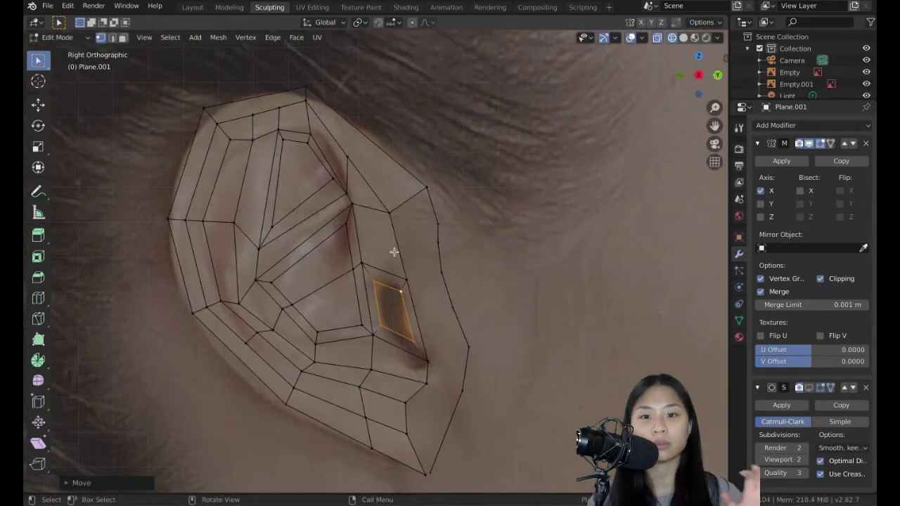
{"action": "key", "text": "ctrl+r"}
{"action": "left_click", "coordinate": [393, 251]}
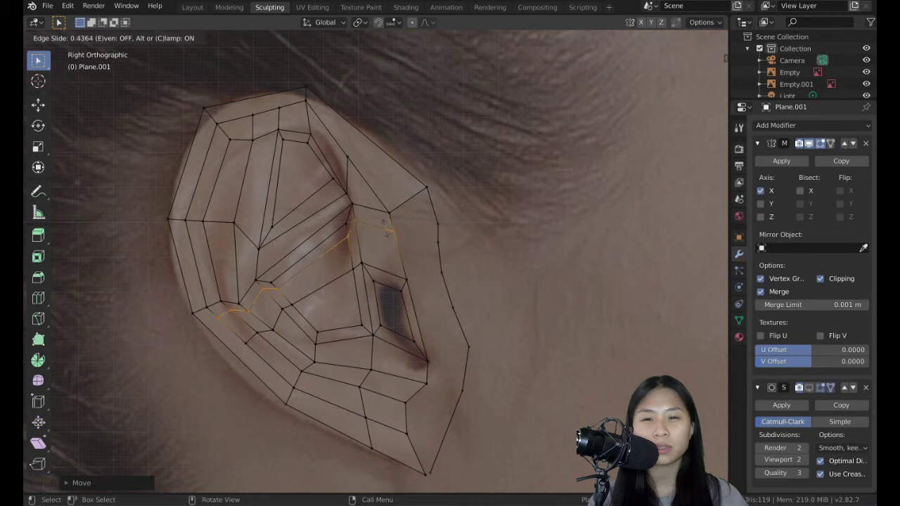
{"action": "left_click", "coordinate": [385, 231]}
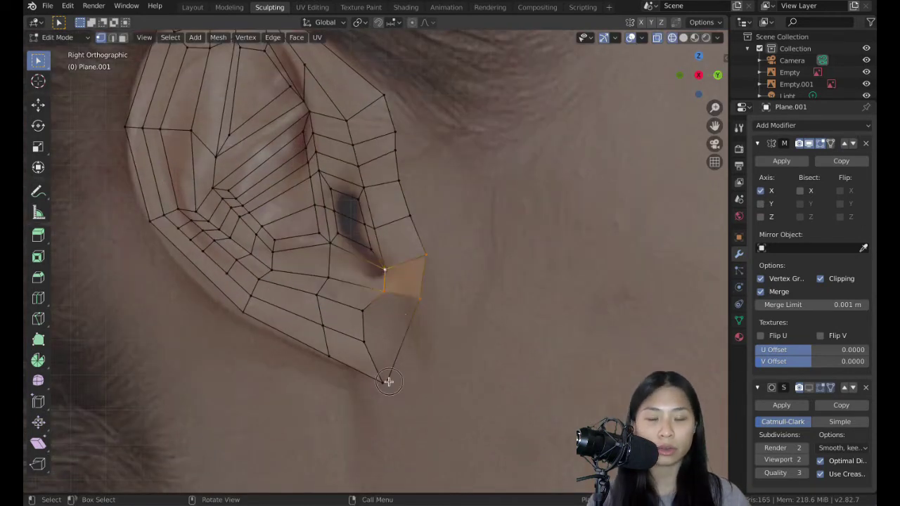
Merge the vertices at the earlobe tip, subdivide the lobe's front edge, and fill the remaining lobe gap with faces
{"action": "left_click", "coordinate": [384, 382]}
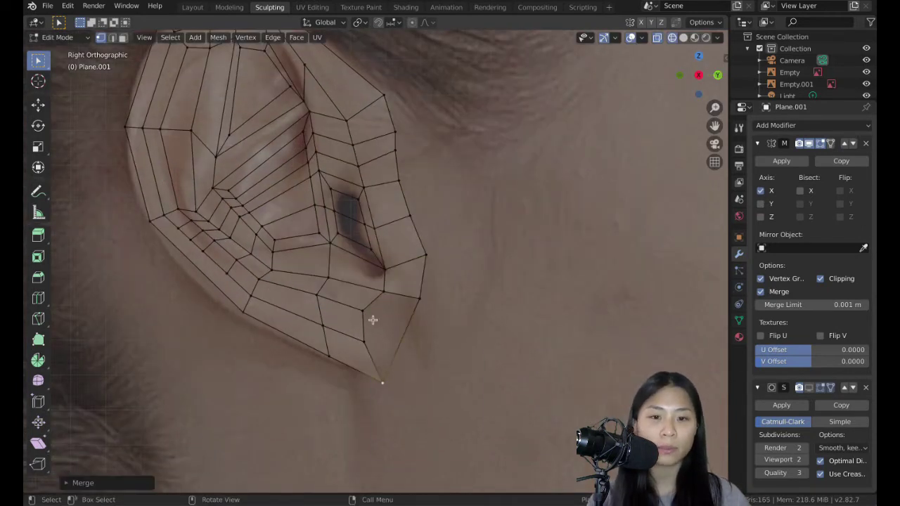
{"action": "left_click", "coordinate": [420, 299], "text": "shift"}
{"action": "right_click", "coordinate": [419, 301]}
{"action": "left_click", "coordinate": [422, 304]}
{"action": "left_click", "coordinate": [363, 310]}
{"action": "left_click", "coordinate": [419, 299], "text": "shift"}
{"action": "key", "text": "f"}
{"action": "key", "text": "a"}
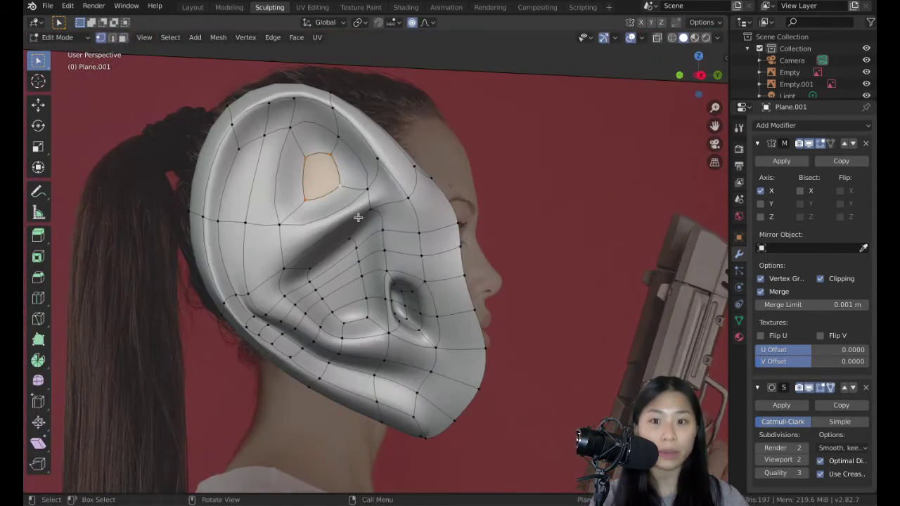
Extrude and scale the upper hollow's centre face inward, and move its loop along X with proportional editing
{"action": "key", "text": "e"}
{"action": "key", "text": "s"}
{"action": "left_click", "coordinate": [442, 167]}
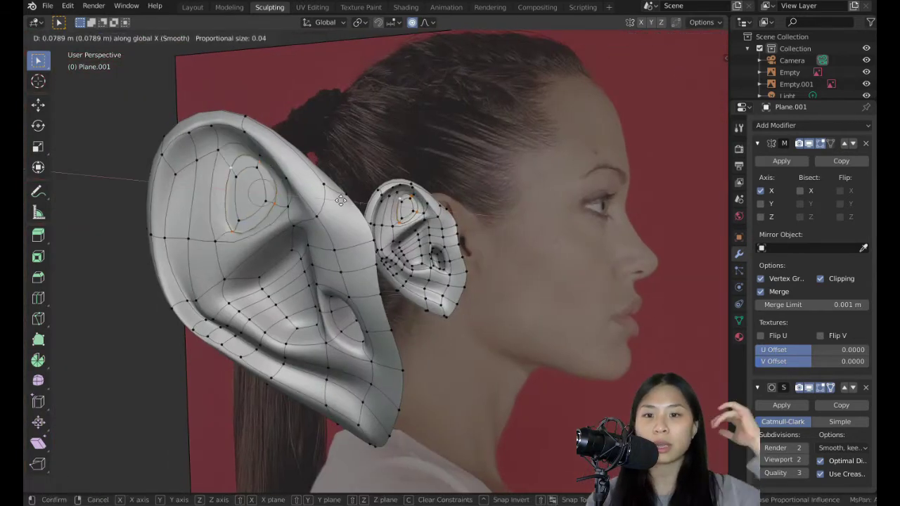
{"action": "left_click", "coordinate": [249, 198]}
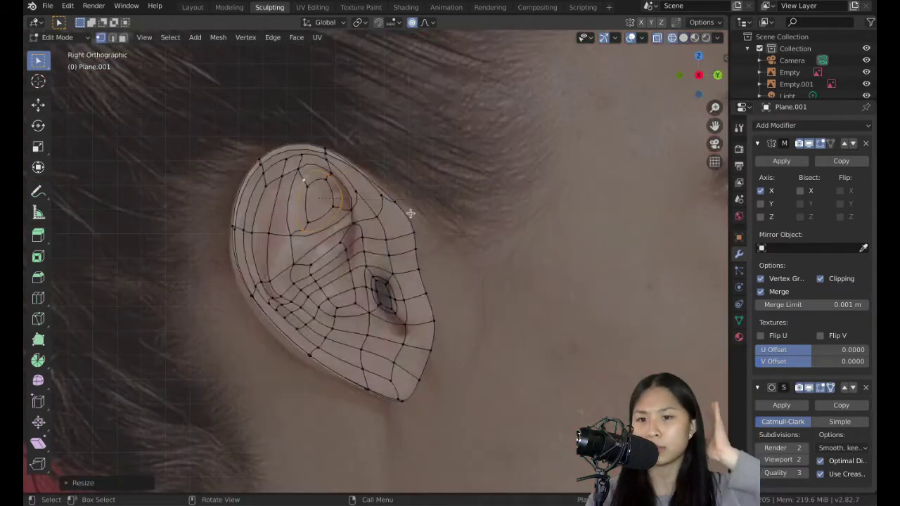
{"action": "key", "text": "Tab"}
{"action": "key", "text": "Tab"}
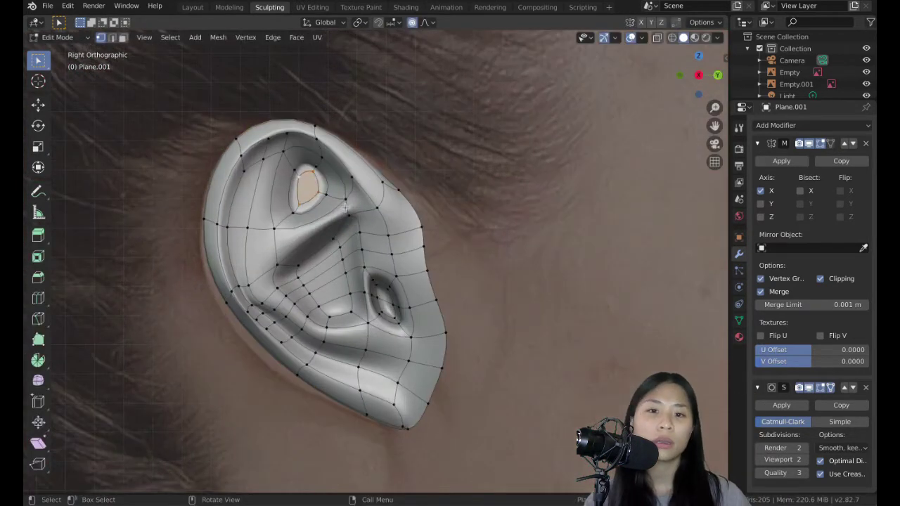
{"action": "key", "text": "s"}
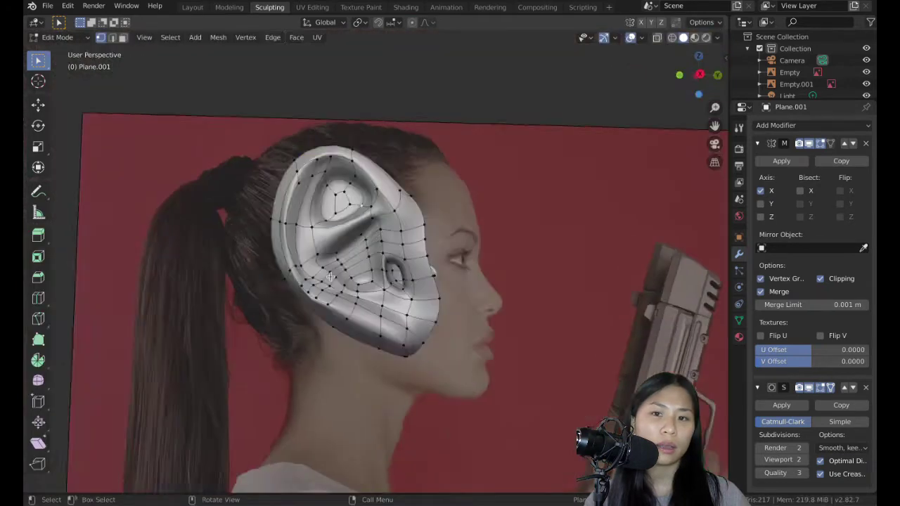
Subdivide several edges around the ear and reposition the new vertices to shape its outline
{"action": "middle_click_drag", "start_coordinate": [309, 210], "coordinate": [274, 210]}
{"action": "right_click", "coordinate": [350, 261]}
{"action": "left_click", "coordinate": [338, 248]}
{"action": "key", "text": "g"}
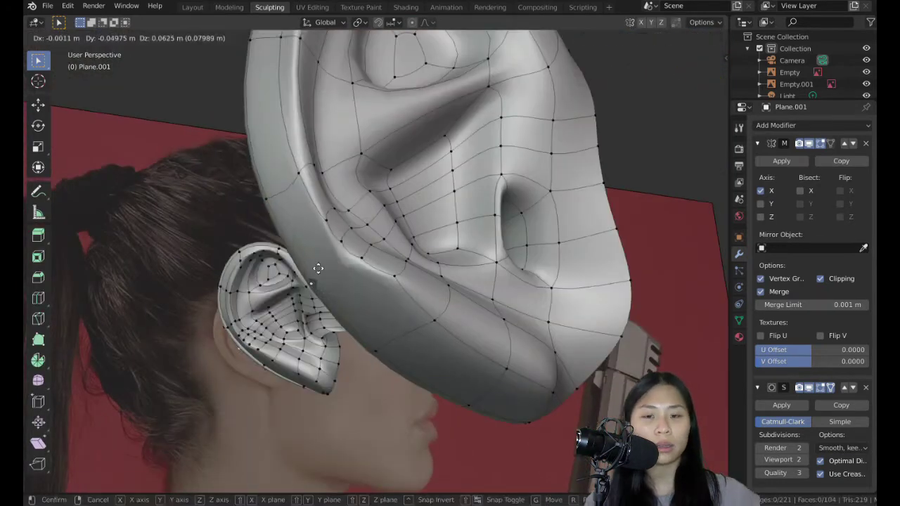
{"action": "left_click", "coordinate": [316, 275]}
{"action": "right_click", "coordinate": [325, 257]}
{"action": "left_click", "coordinate": [316, 247]}
{"action": "right_click", "coordinate": [412, 271]}
{"action": "left_click", "coordinate": [394, 249]}
{"action": "right_click", "coordinate": [367, 265]}
{"action": "left_click", "coordinate": [356, 248]}
{"action": "key", "text": "g"}
{"action": "left_click", "coordinate": [349, 336]}
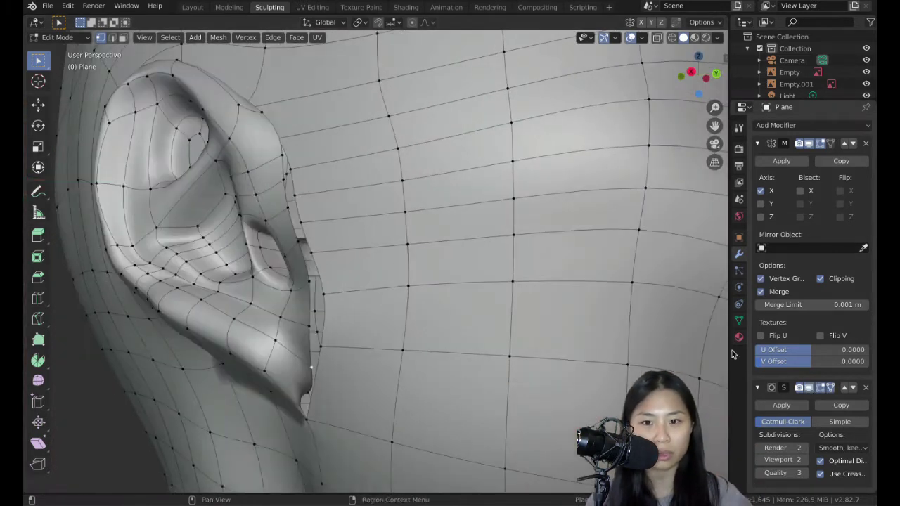
Merge the ear's front edge vertices with the matching vertices of the head's opening and slide the seam vertices into place
{"action": "scroll", "coordinate": [352, 267], "scroll_direction": "up", "scroll_amount": 3}
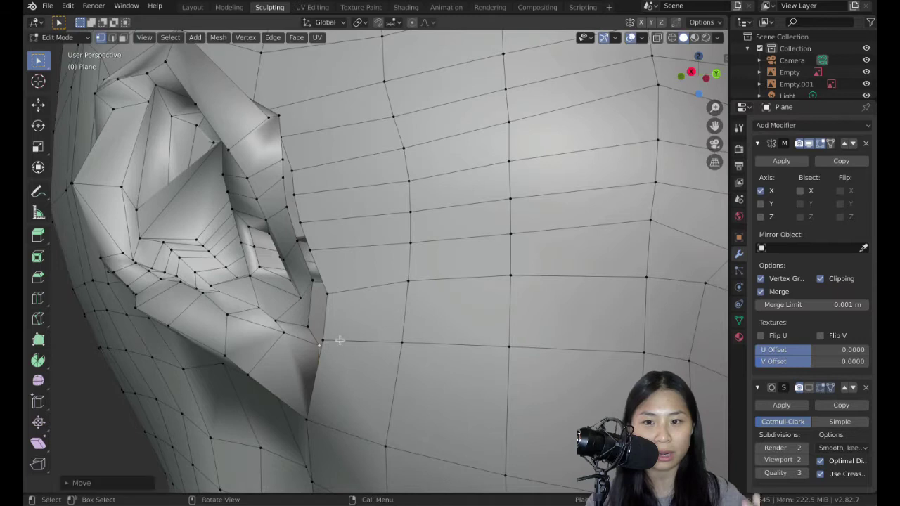
{"action": "scroll", "coordinate": [389, 338], "scroll_direction": "down", "scroll_amount": 5}
{"action": "key", "text": "alt+m"}
{"action": "left_click", "coordinate": [396, 292]}
{"action": "middle_click_drag", "start_coordinate": [396, 291], "coordinate": [507, 325]}
{"action": "key", "text": "alt+m"}
{"action": "left_click", "coordinate": [506, 325]}
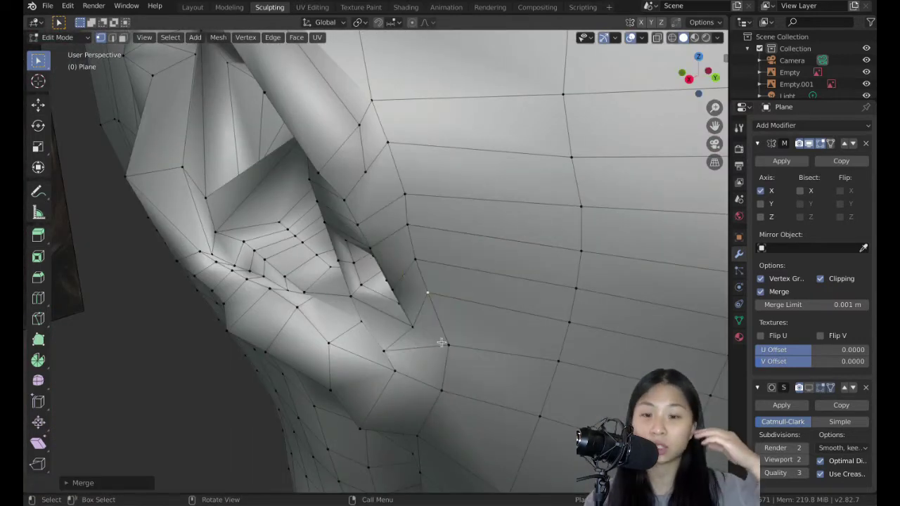
{"action": "key", "text": "g"}
{"action": "key", "text": "g"}
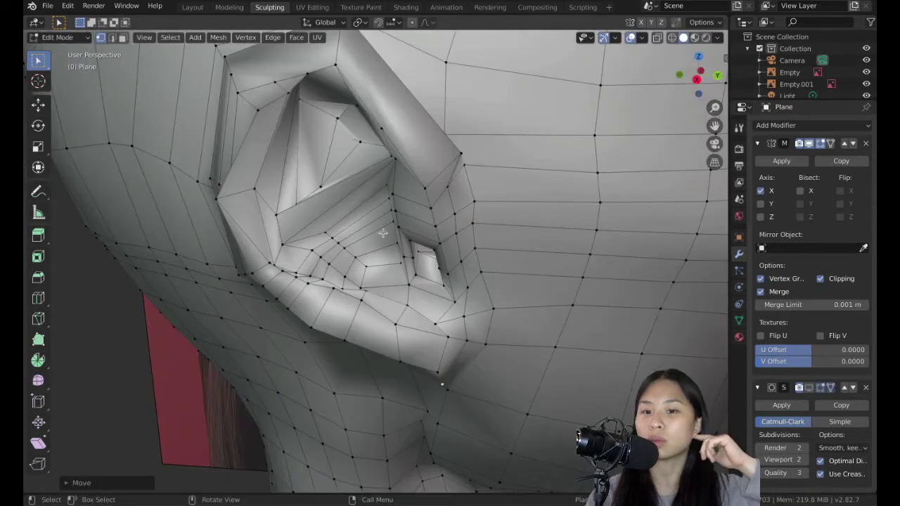
Add a loop cut across the upper front of the ear's helix
{"action": "middle_click_drag", "start_coordinate": [382, 232], "coordinate": [422, 320], "text": "shift"}
{"action": "middle_click_drag", "start_coordinate": [422, 281], "coordinate": [451, 235]}
{"action": "key", "text": "ctrl+r"}
{"action": "left_click", "coordinate": [422, 309]}
{"action": "scroll", "coordinate": [450, 235], "scroll_direction": "up", "scroll_amount": 1}
Subdivide an edge where the helix's upper front meets the head, and connect the new vertex across with an edge
{"action": "left_click", "coordinate": [457, 151]}
{"action": "left_click", "coordinate": [462, 103], "text": "shift"}
{"action": "right_click", "coordinate": [463, 129]}
{"action": "left_click", "coordinate": [462, 129]}
{"action": "left_click", "coordinate": [354, 159]}
{"action": "left_click", "coordinate": [459, 127], "text": "shift"}
{"action": "key", "text": "j"}
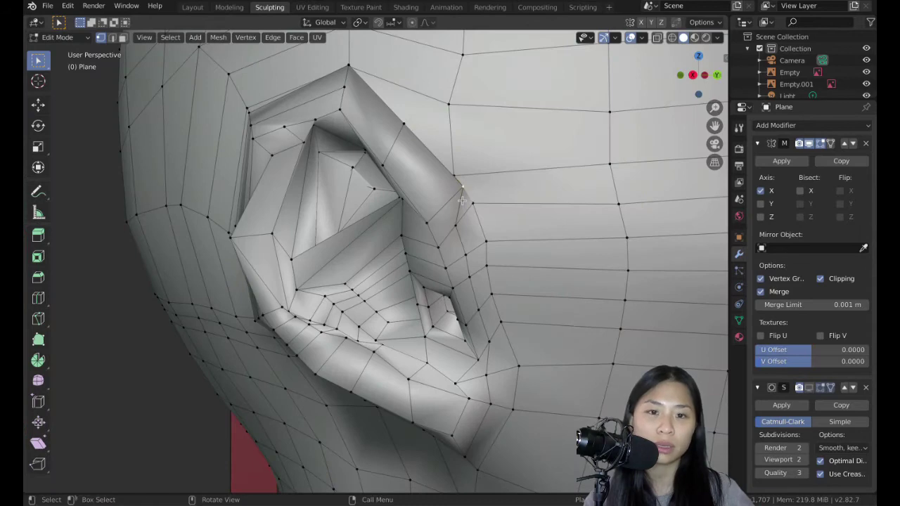
Add vertices along the helix's upper back edge and try a loop cut along the ear's rim
{"action": "middle_click_drag", "start_coordinate": [506, 210], "coordinate": [521, 155]}
{"action": "left_click", "coordinate": [485, 337], "text": "alt"}
{"action": "middle_click_drag", "start_coordinate": [485, 281], "coordinate": [500, 261]}
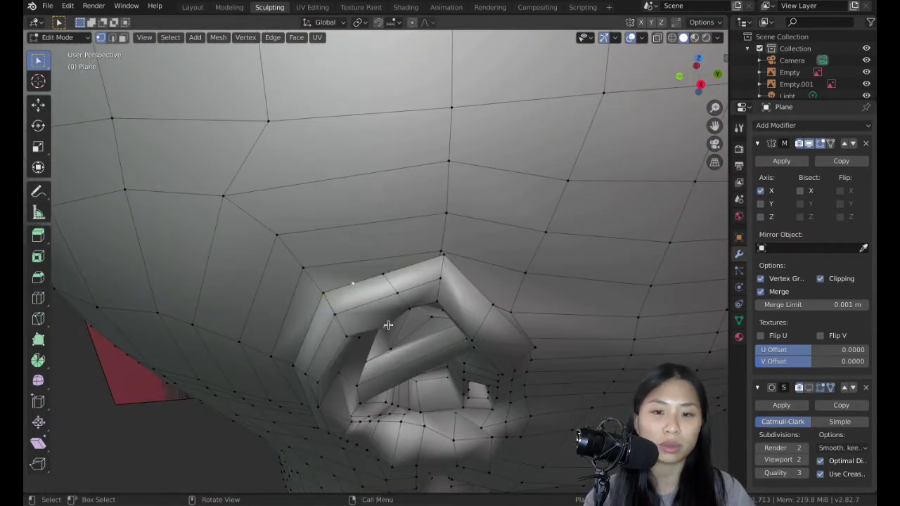
{"action": "middle_click_drag", "start_coordinate": [388, 324], "coordinate": [448, 246]}
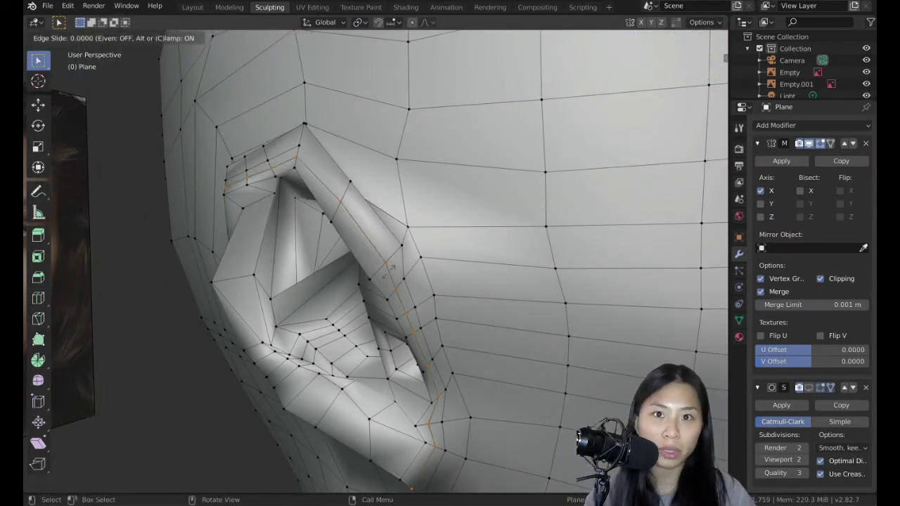
{"action": "middle_click_drag", "start_coordinate": [485, 365], "coordinate": [373, 253]}
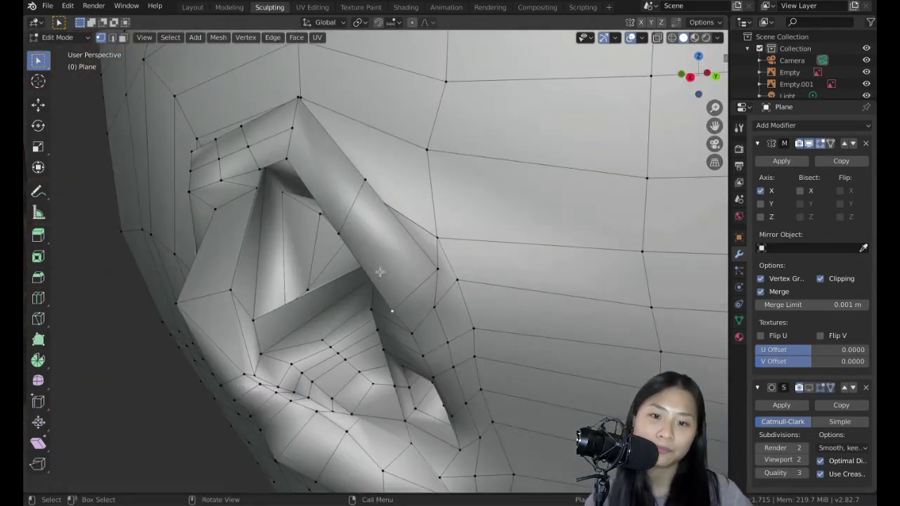
{"action": "scroll", "coordinate": [427, 291], "scroll_direction": "down", "scroll_amount": 2}
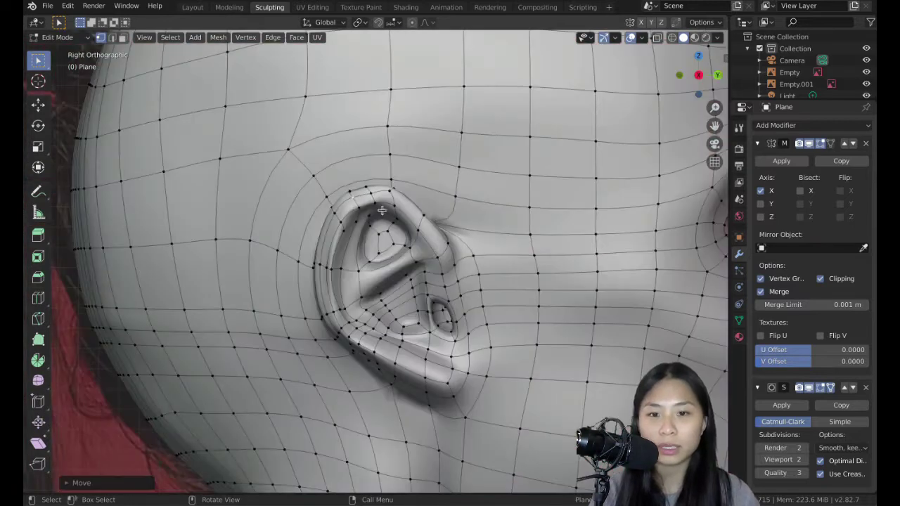
Move a vertex on the helix's top and pull it outward from the head, turning on proportional editing
{"action": "left_click", "coordinate": [374, 203]}
{"action": "key", "text": "g"}
{"action": "middle_click_drag", "start_coordinate": [478, 275], "coordinate": [591, 310]}
{"action": "key", "text": "g"}
{"action": "left_click", "coordinate": [580, 238]}
{"action": "key", "text": "o"}
{"action": "key", "text": "g"}
{"action": "left_click", "coordinate": [597, 250]}
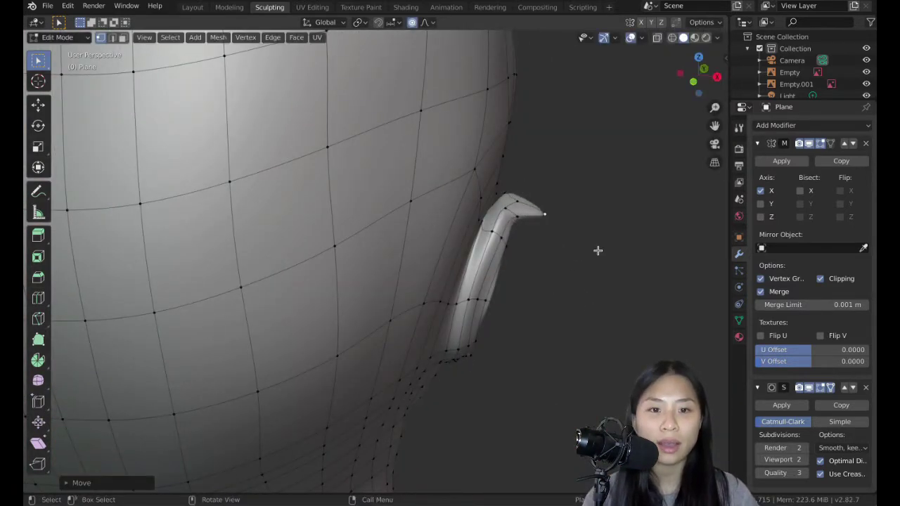
Circle-select the vertices along the ear's upper helix and move them with proportional editing to adjust how far the ear stands out
{"action": "key", "text": "c"}
{"action": "left_click_drag", "start_coordinate": [520, 207], "coordinate": [506, 247]}
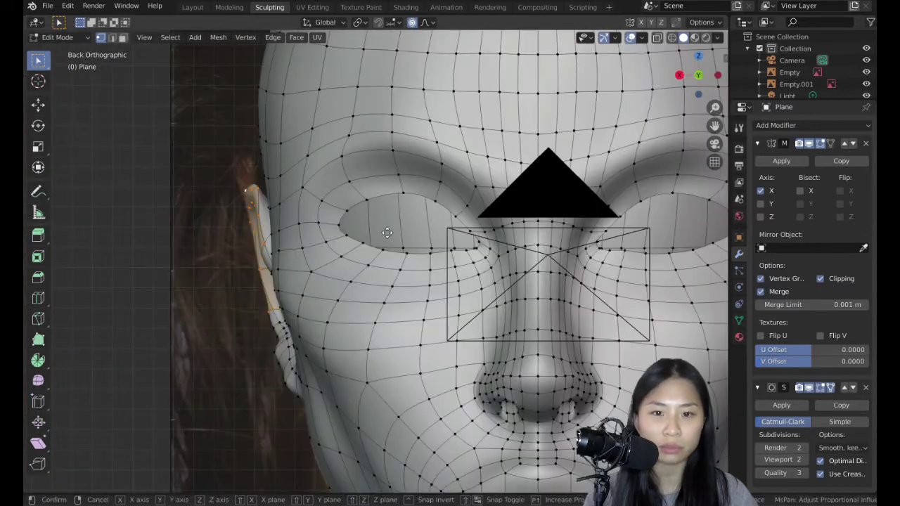
{"action": "key", "text": "g"}
{"action": "left_click", "coordinate": [297, 216]}
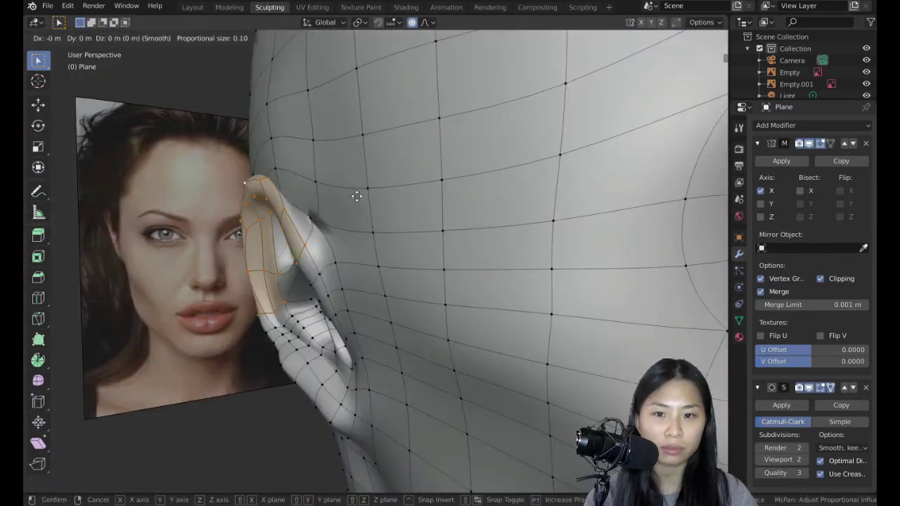
{"action": "key", "text": "g"}
{"action": "left_click", "coordinate": [327, 197]}
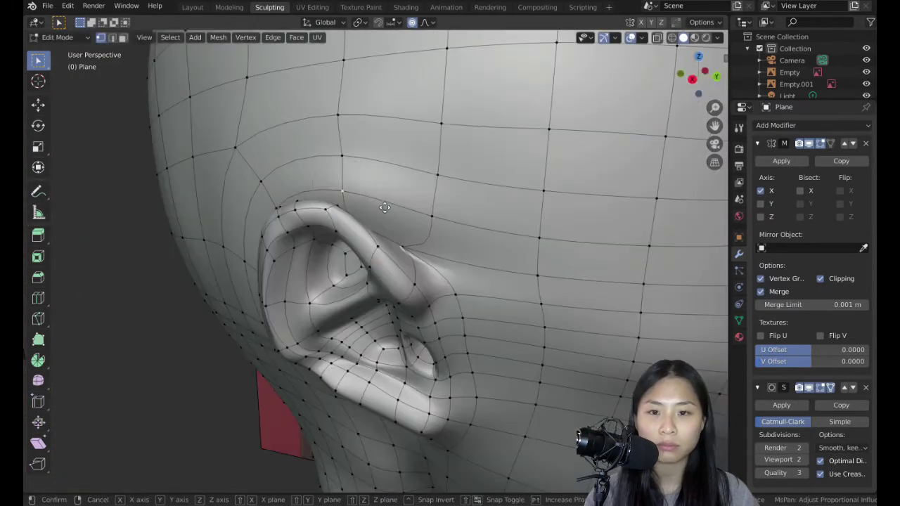
Move the head vertex just above the ear along X, and reposition a vertex on the ear's lower back rim with proportional editing
{"action": "key", "text": "g"}
{"action": "key", "text": "x"}
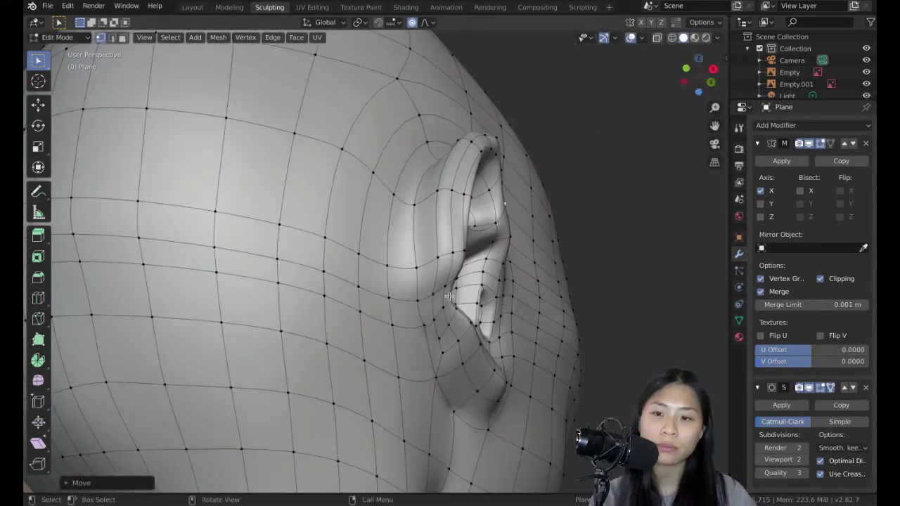
{"action": "key", "text": "g"}
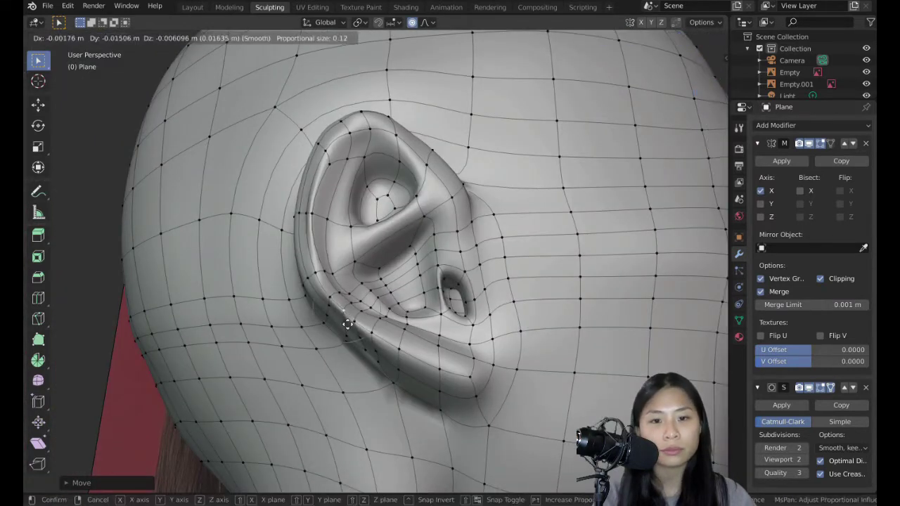
{"action": "left_click", "coordinate": [399, 340]}
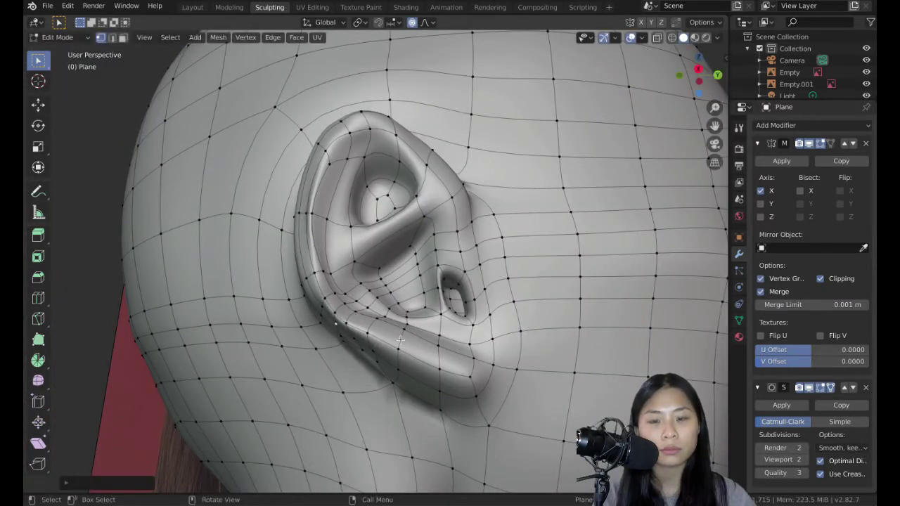
Add horizontal loop cuts across the head behind the ear's lower rim and select a vertex where they meet the ear
{"action": "key", "text": "ctrl+r"}
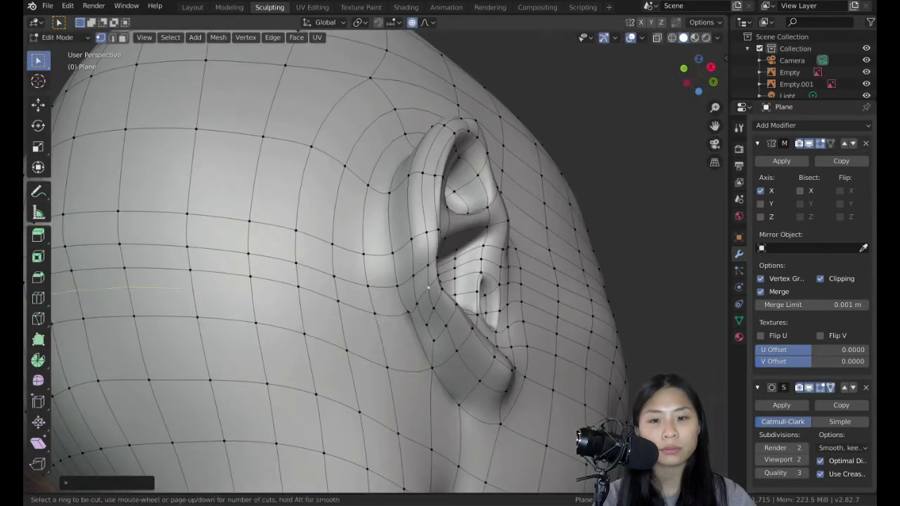
{"action": "left_click", "coordinate": [394, 352]}
{"action": "left_click", "coordinate": [380, 348]}
{"action": "key", "text": "ctrl+r"}
{"action": "left_click", "coordinate": [371, 350]}
{"action": "left_click", "coordinate": [372, 350]}
{"action": "left_click", "coordinate": [417, 336]}
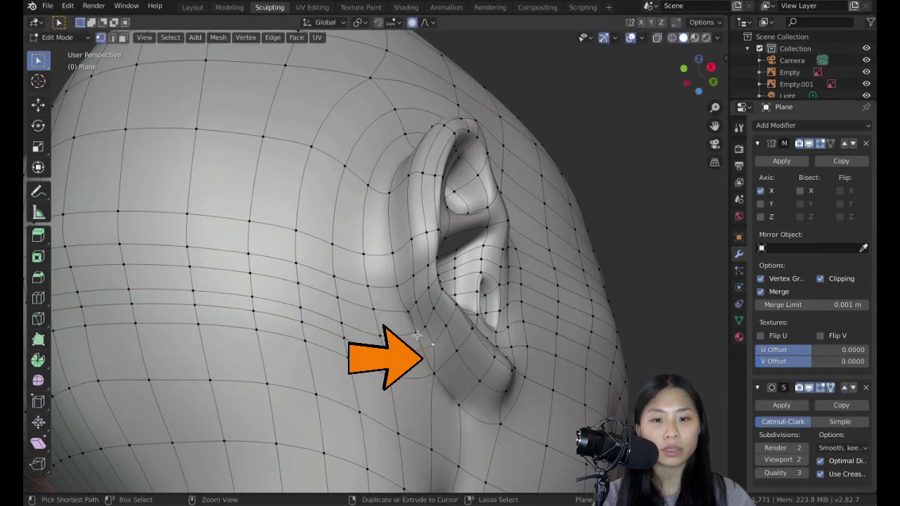
View the head straight on and preview it with the black, bright-rimmed MatCap to check its surface
{"action": "left_click", "coordinate": [718, 36]}
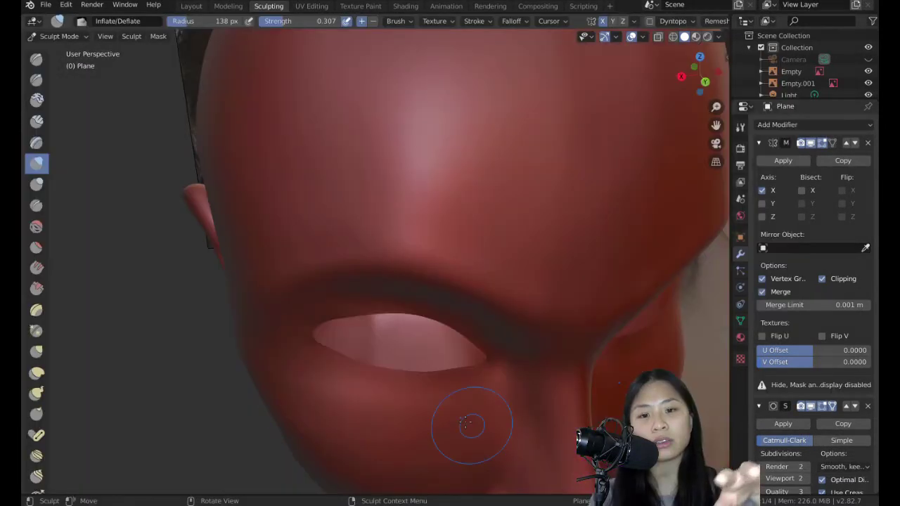
{"action": "middle_click_drag", "start_coordinate": [466, 424], "coordinate": [504, 384]}
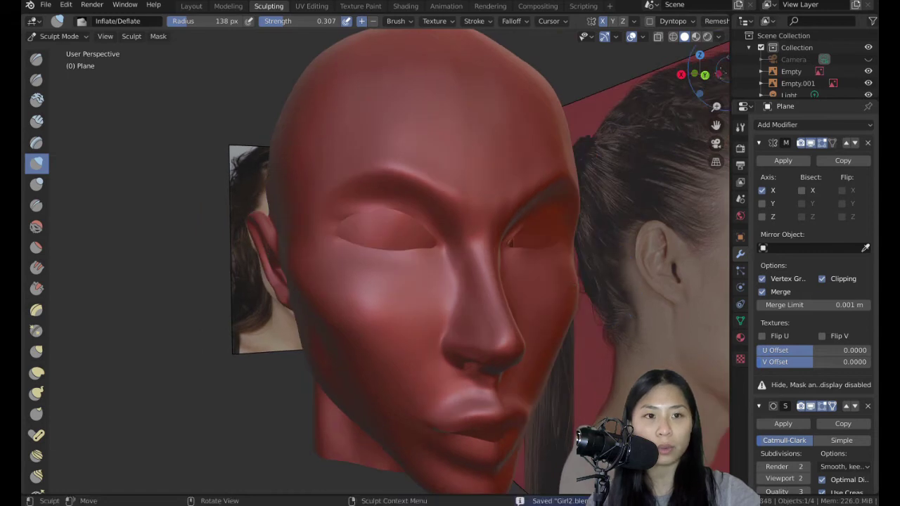
{"action": "left_click", "coordinate": [704, 74]}
{"action": "left_click", "coordinate": [718, 36]}
{"action": "left_click", "coordinate": [708, 123]}
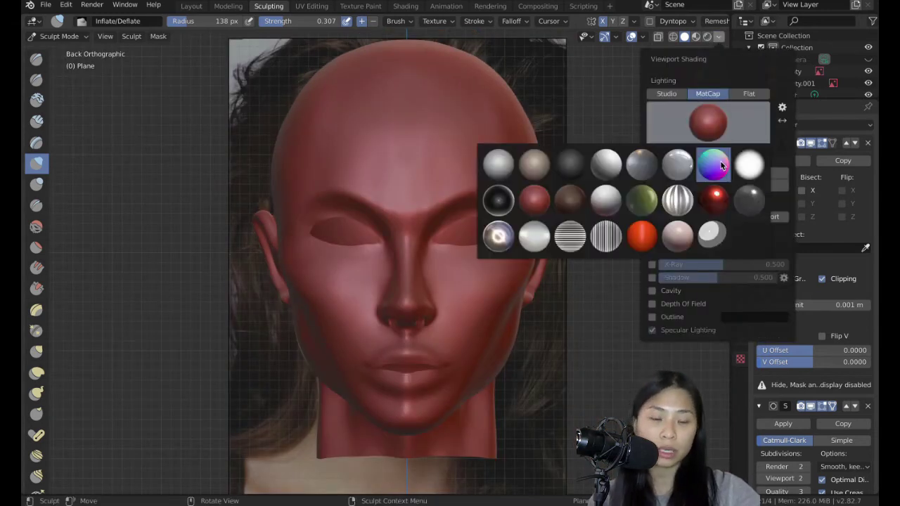
{"action": "left_click", "coordinate": [499, 199]}
Preview the head with the silver striped metallic MatCap to check the surface reflections
{"action": "left_click", "coordinate": [719, 40]}
{"action": "left_click", "coordinate": [718, 36]}
{"action": "left_click", "coordinate": [709, 126]}
{"action": "left_click", "coordinate": [678, 202]}
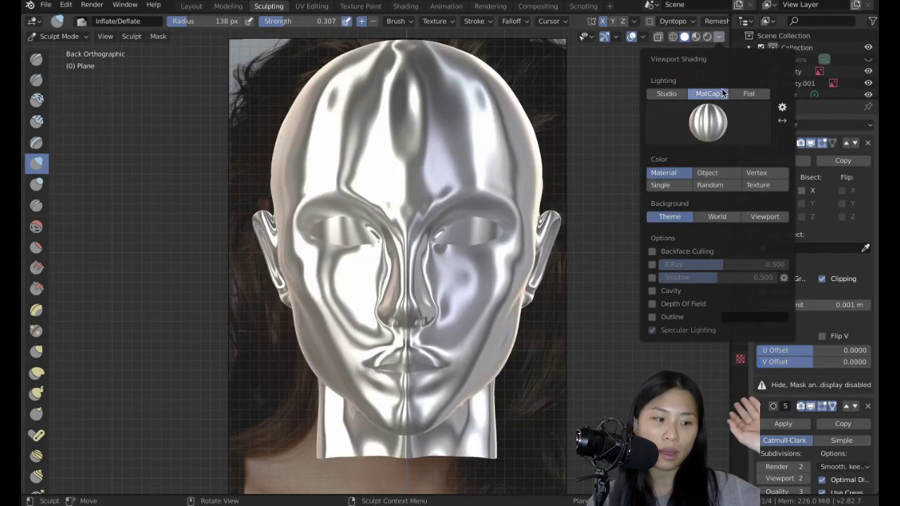
Preview the head with the black-and-white vertical stripe MatCap and inspect the surface flow from the side
{"action": "left_click", "coordinate": [708, 123]}
{"action": "left_click", "coordinate": [619, 247]}
{"action": "middle_click_drag", "start_coordinate": [534, 242], "coordinate": [587, 246]}
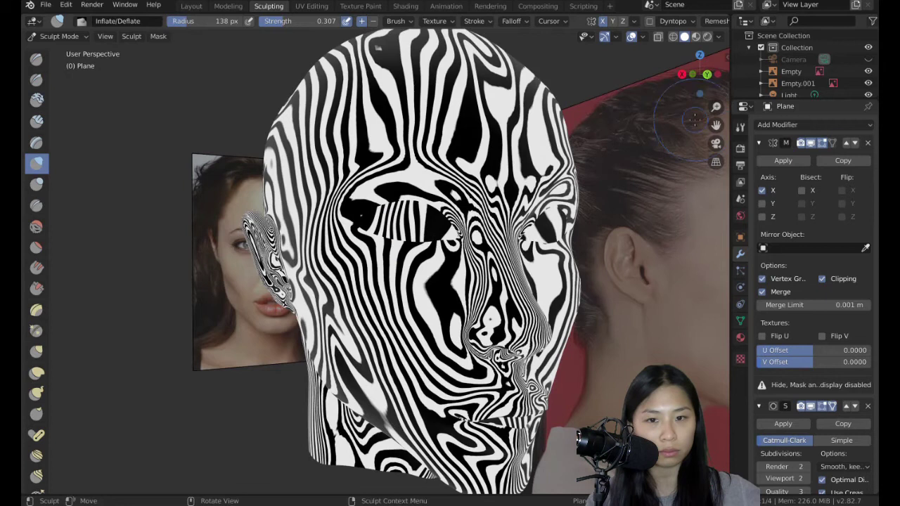
Set the viewport MatCap to the matte red one and return to the straight-on orthographic view of the face
{"action": "left_click", "coordinate": [719, 38]}
{"action": "left_click", "coordinate": [699, 116]}
{"action": "left_click", "coordinate": [534, 203]}
{"action": "key", "text": "ctrl+KP_1"}
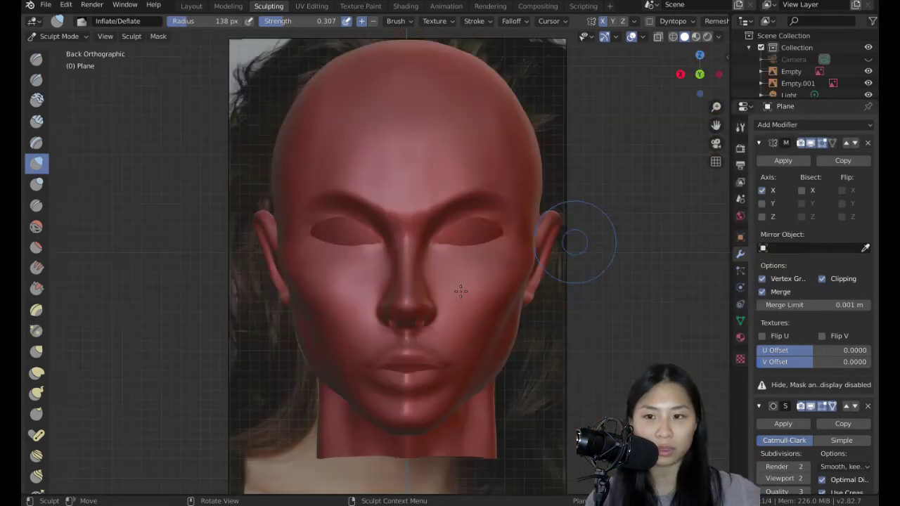
{"action": "scroll", "coordinate": [436, 282], "scroll_direction": "up", "scroll_amount": 2}
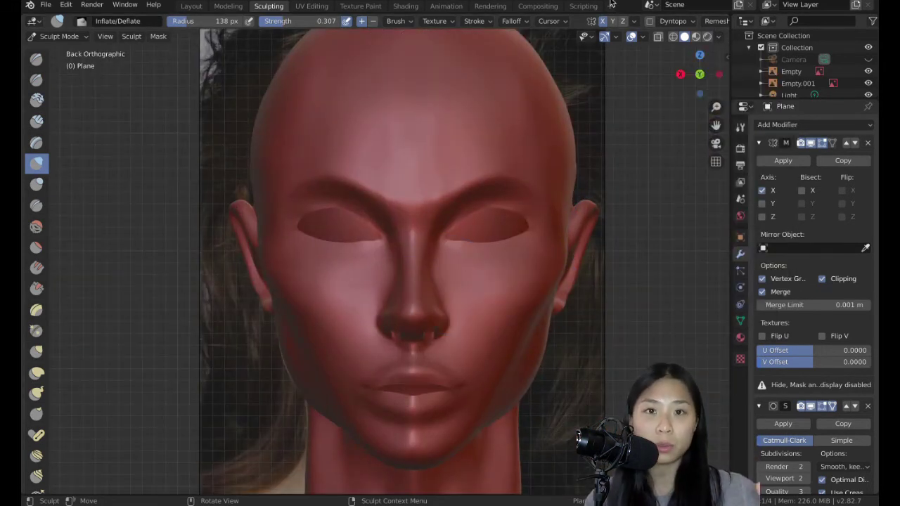